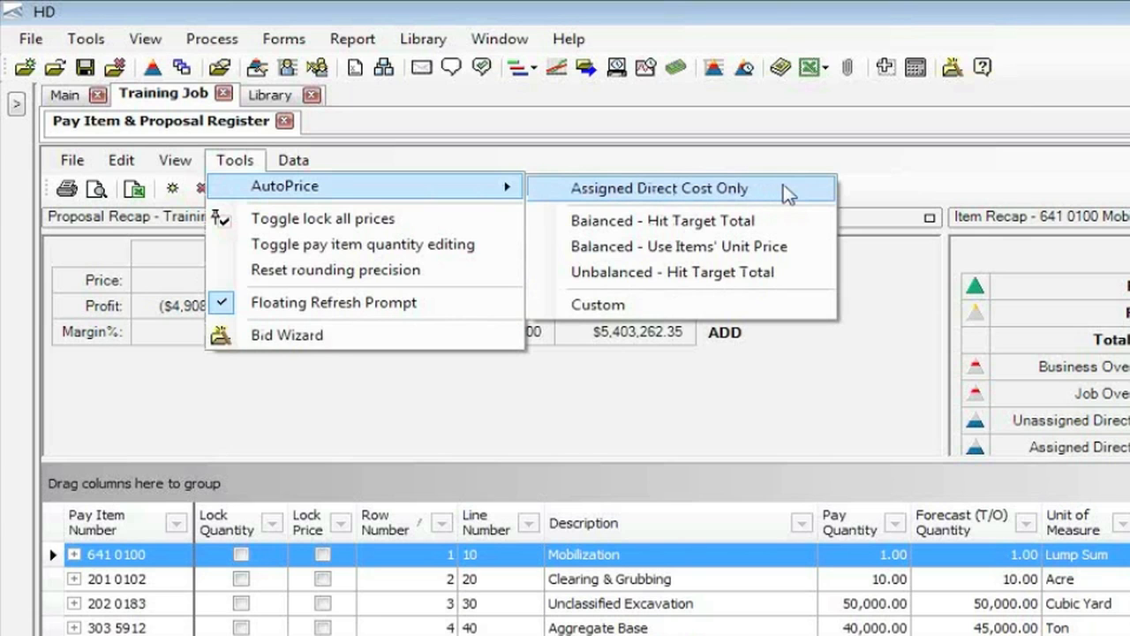
# AutoPrice the pay items at assigned direct cost only and lock the prices of Guardrail Type 2, Guardrail Type 3A and Type 4 Signs
pyautogui.click(786, 191)
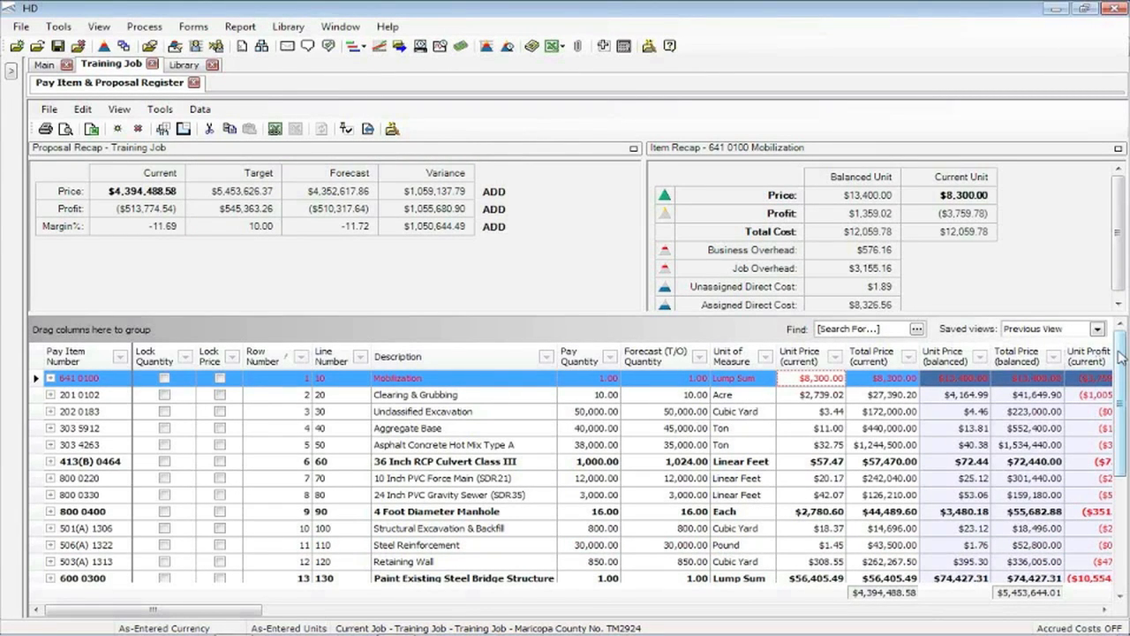
pyautogui.moveTo(1121, 356); pyautogui.dragTo(1122, 468)
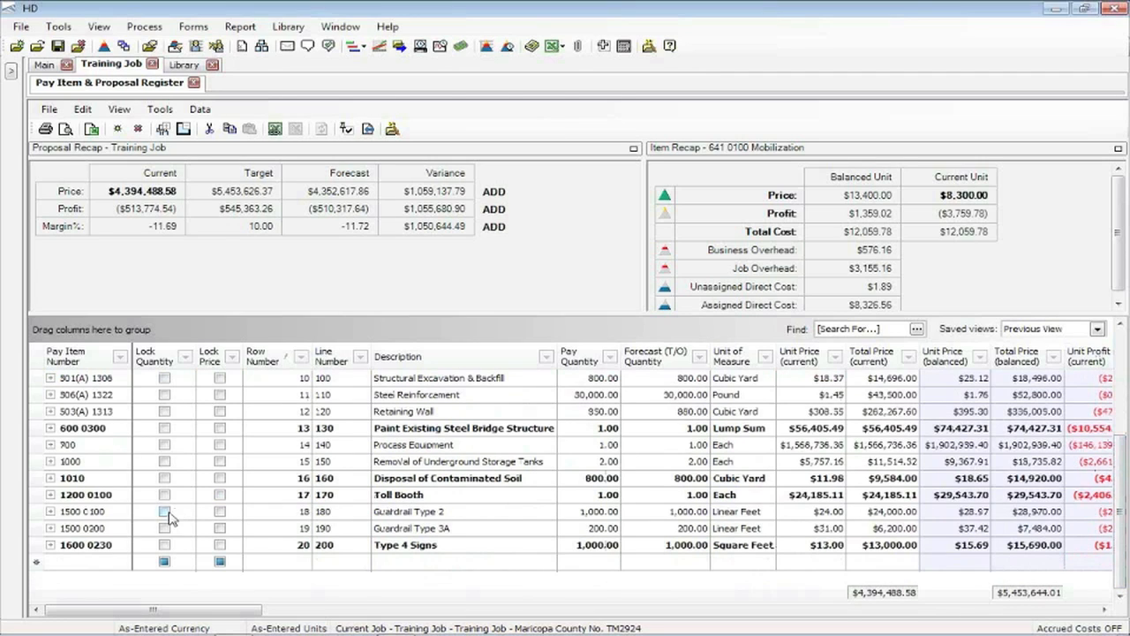
pyautogui.click(165, 544)
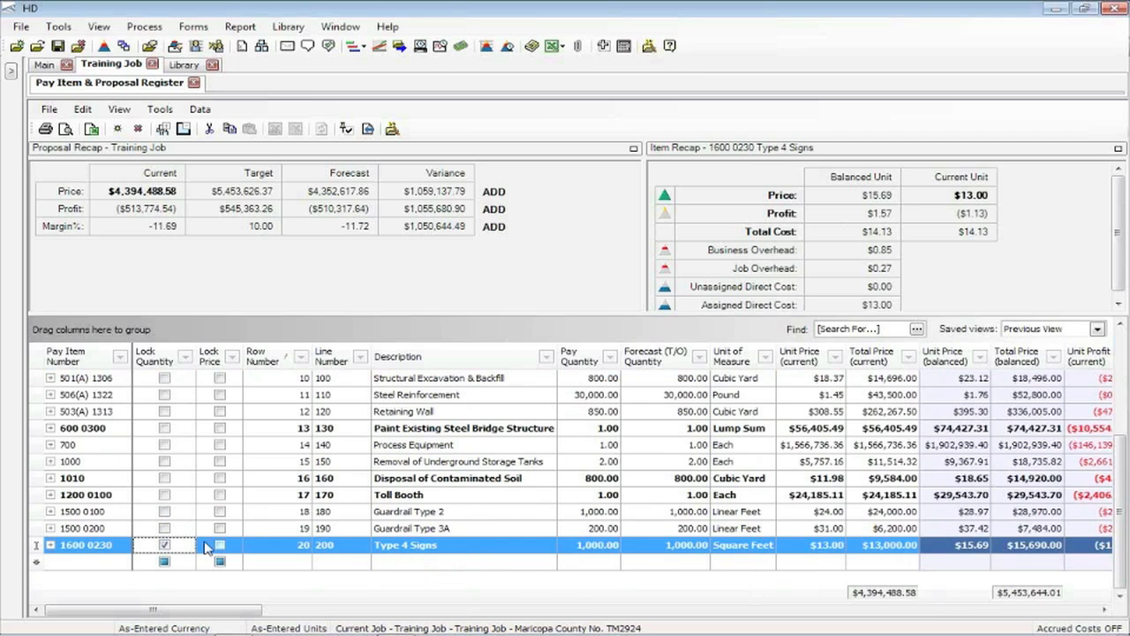
pyautogui.click(165, 544)
pyautogui.click(219, 545)
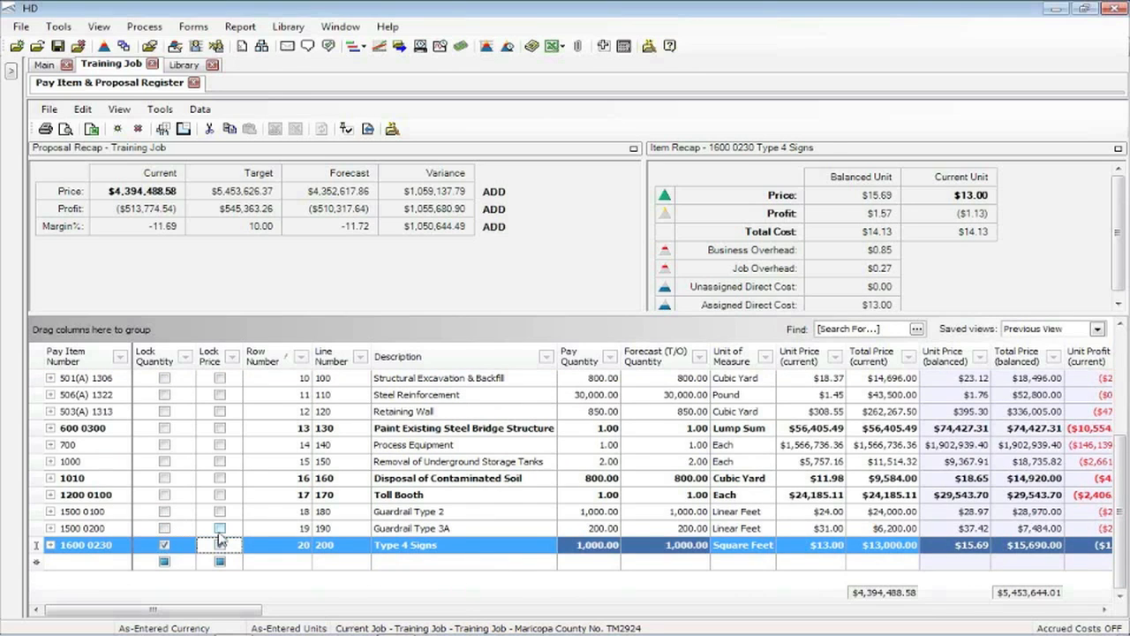
pyautogui.click(220, 528)
pyautogui.click(220, 511)
pyautogui.click(166, 545)
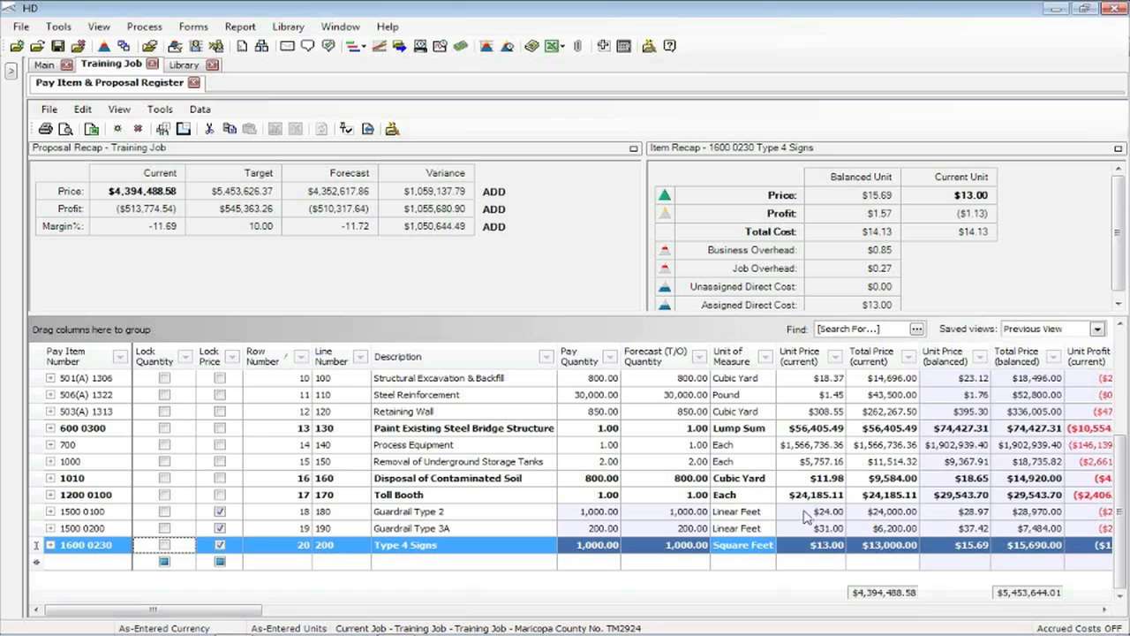
# Set the current unit price of Aggregate Base to 18 and Asphalt Concrete Hot Mix Type A to 30, and lock both prices
pyautogui.scroll(3, 1123, 484)
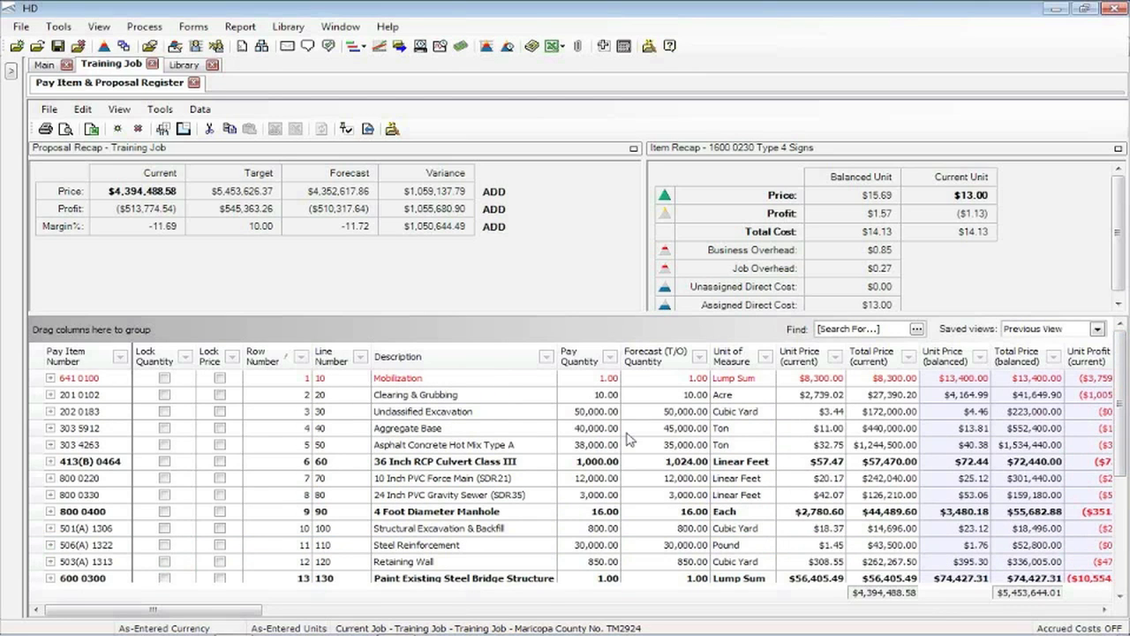
pyautogui.click(802, 430)
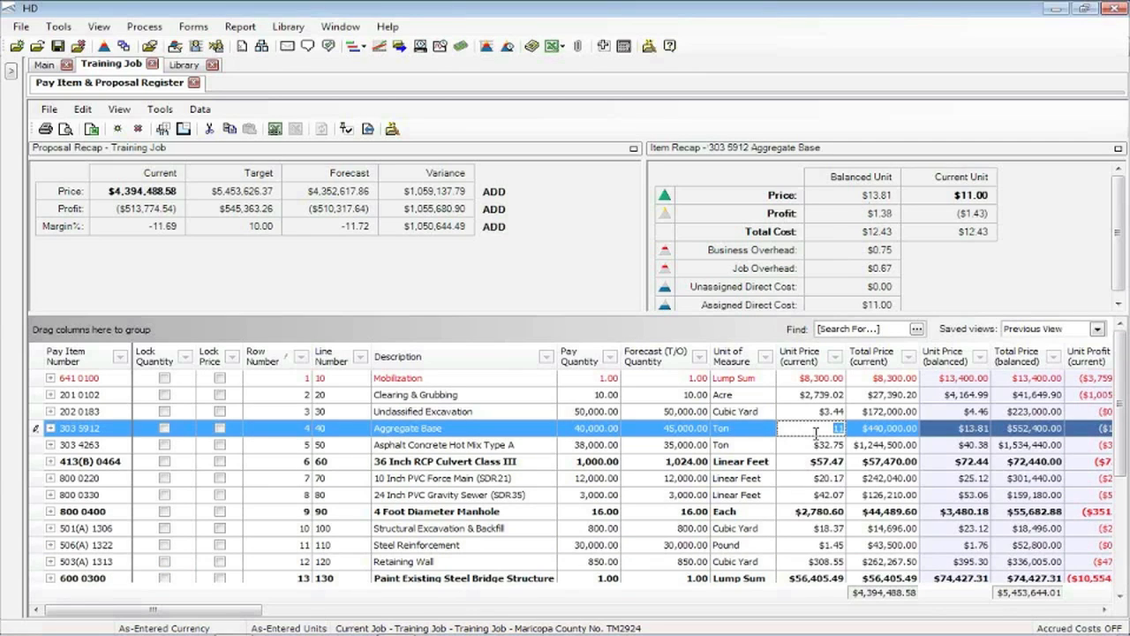
pyautogui.write('18')
pyautogui.press('Tab')
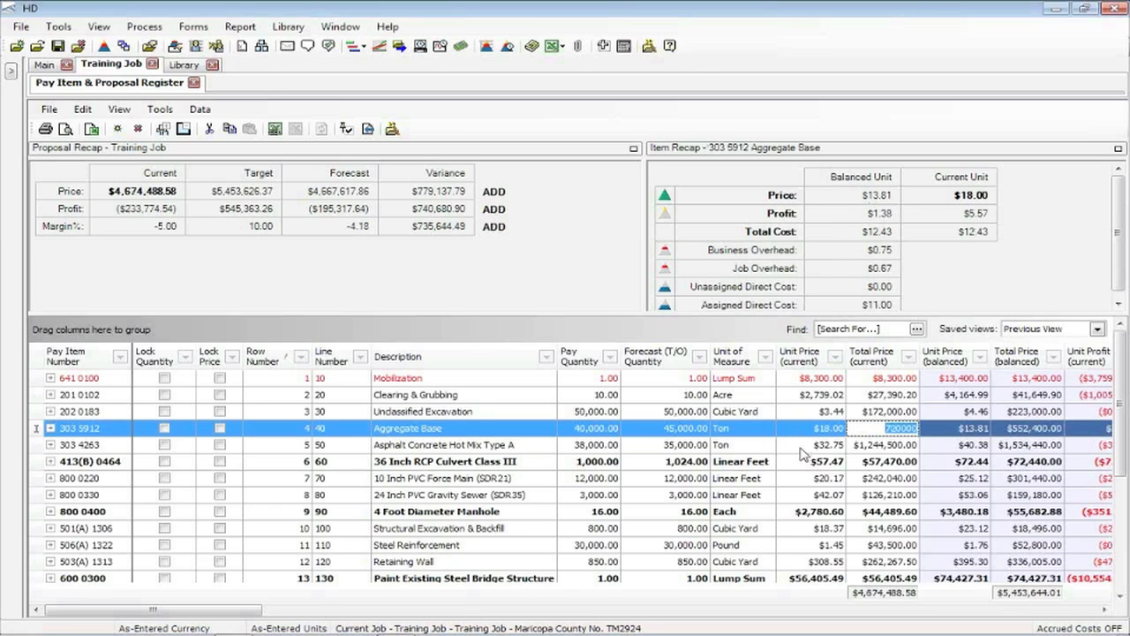
pyautogui.click(799, 446)
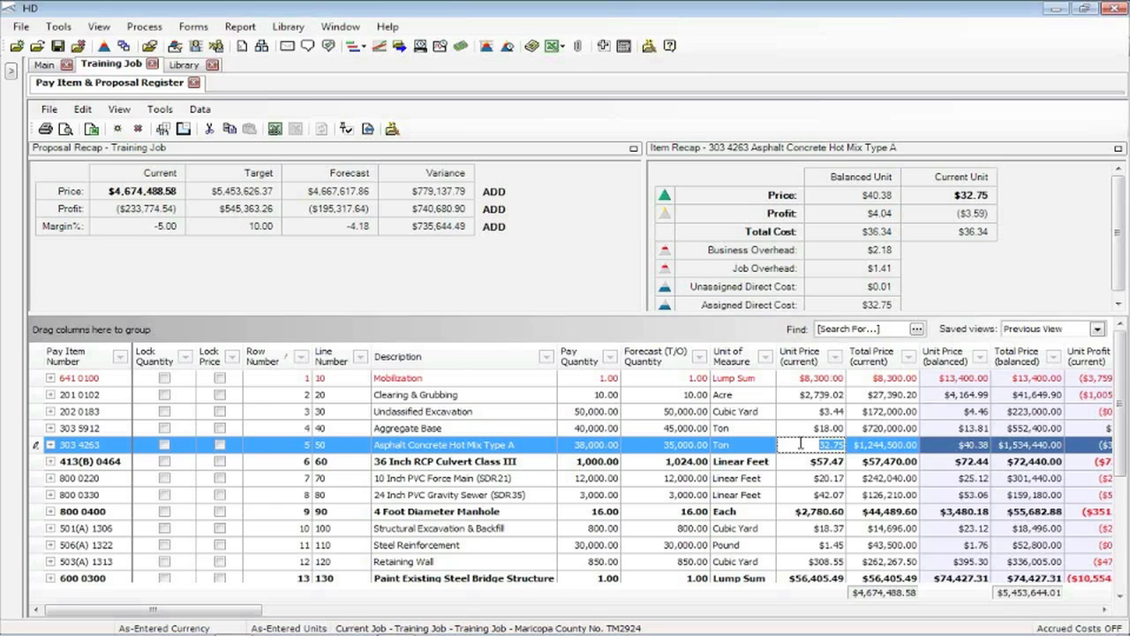
pyautogui.write('30')
pyautogui.press('Tab')
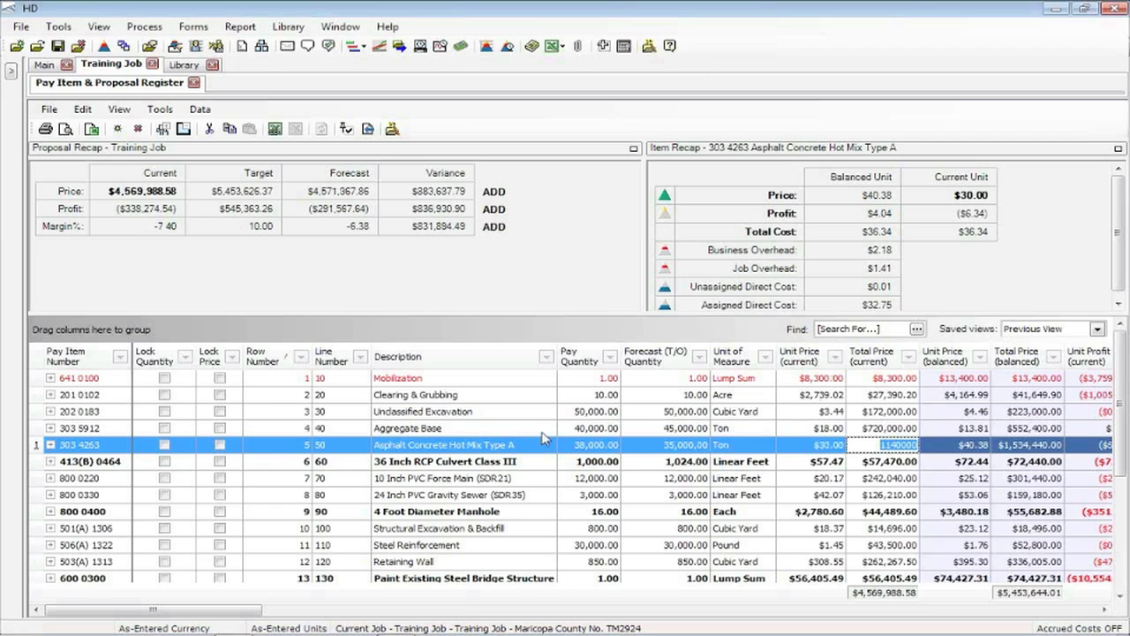
pyautogui.click(220, 443)
pyautogui.click(220, 428)
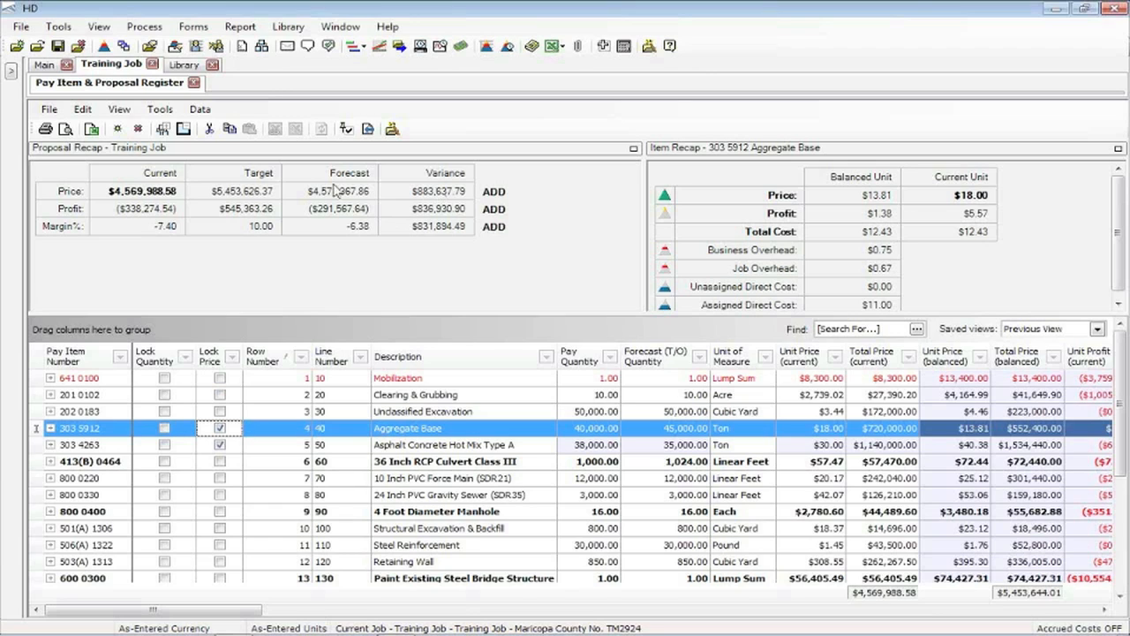
# AutoPrice the pay items with the balanced method that hits the target total, without overwriting locked prices
pyautogui.click(160, 109)
pyautogui.moveTo(191, 128)
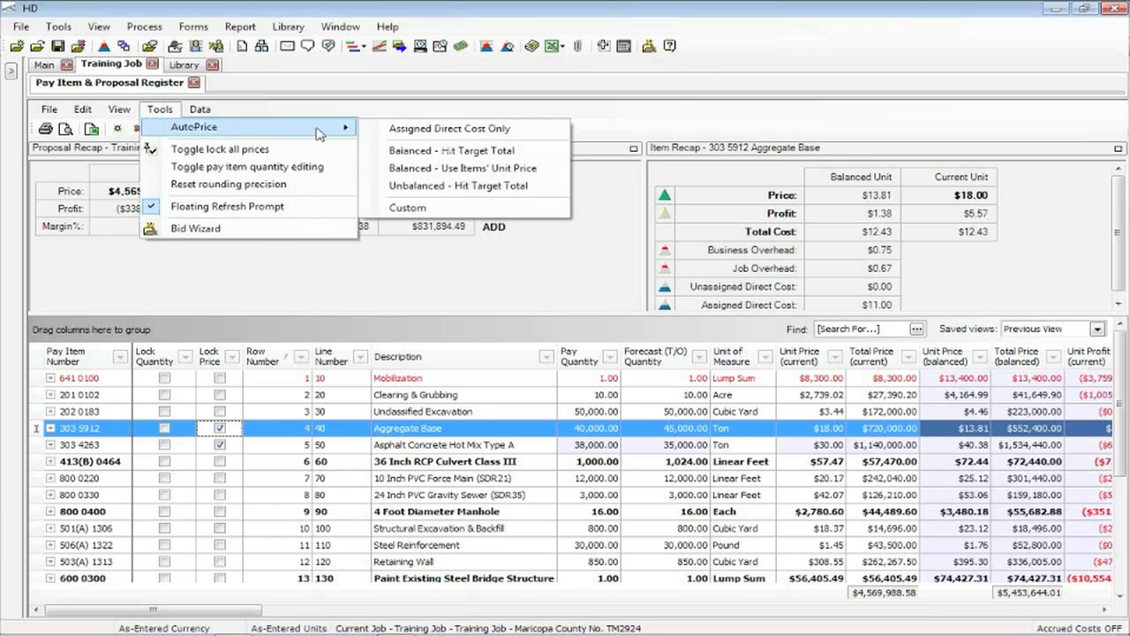
pyautogui.click(481, 151)
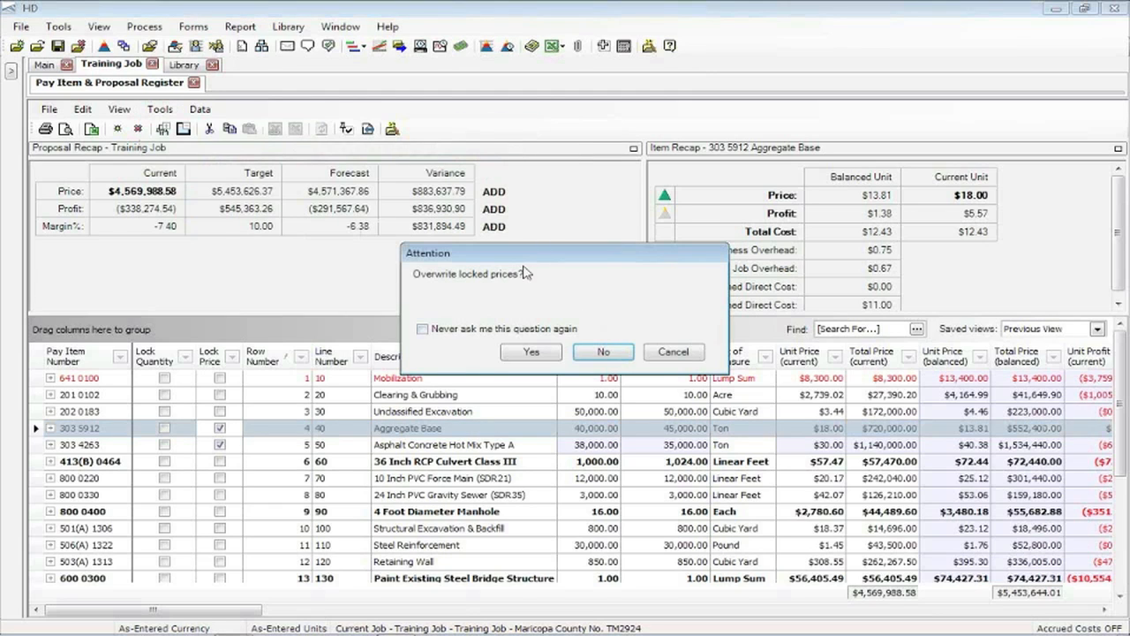
pyautogui.click(602, 353)
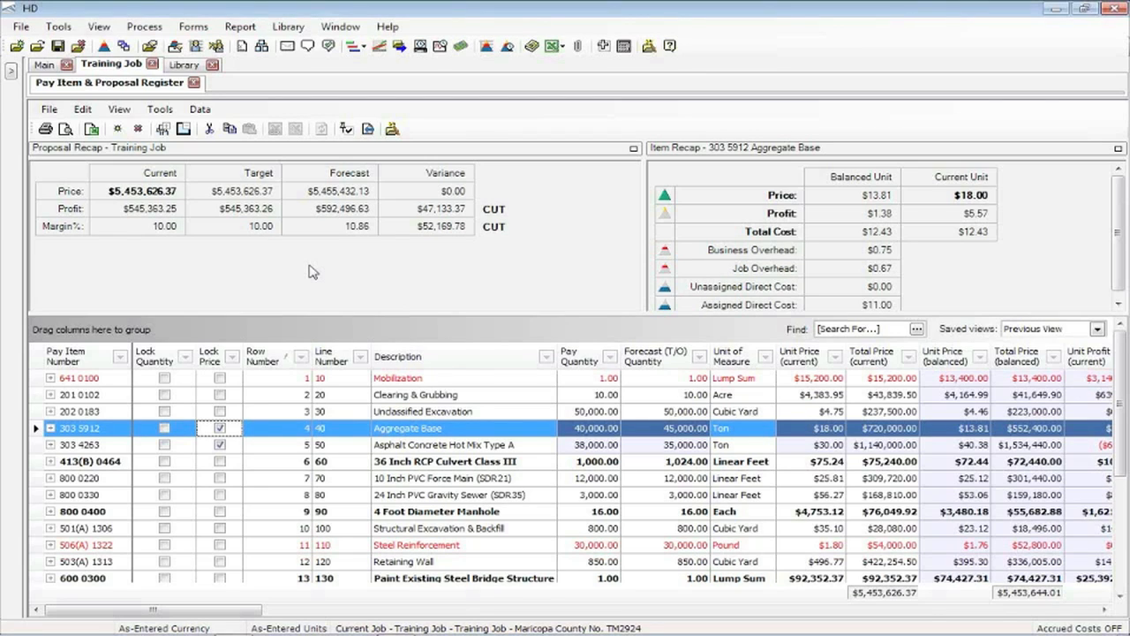
# Open the DIRECT COST ADD-ON cost item record from the Cost Breakdown Structure register
pyautogui.click(261, 46)
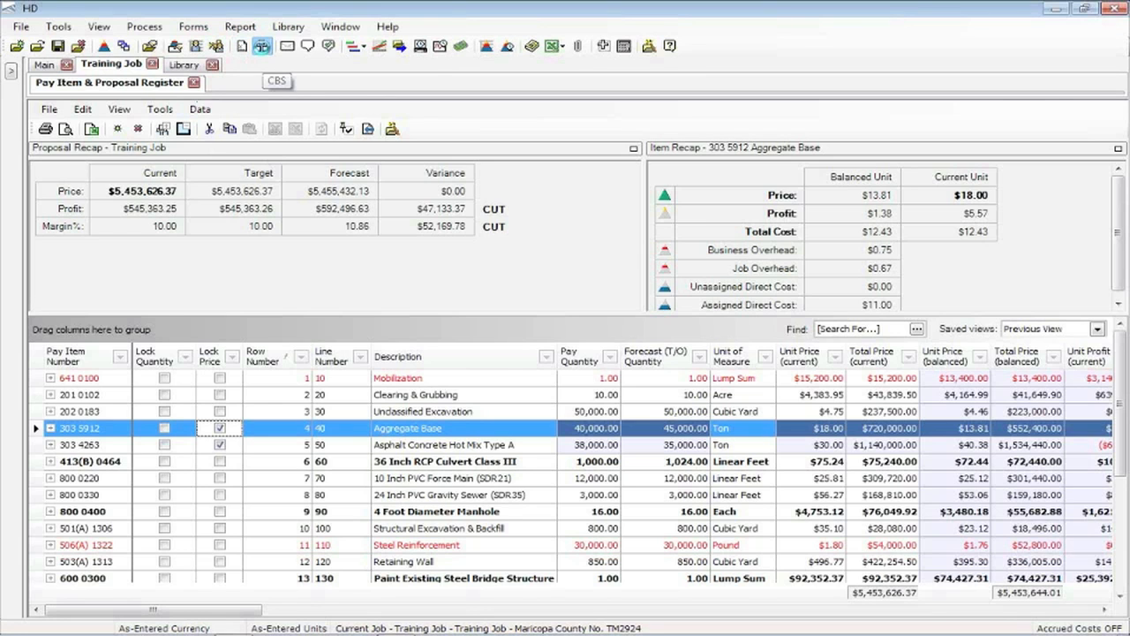
pyautogui.click(152, 352)
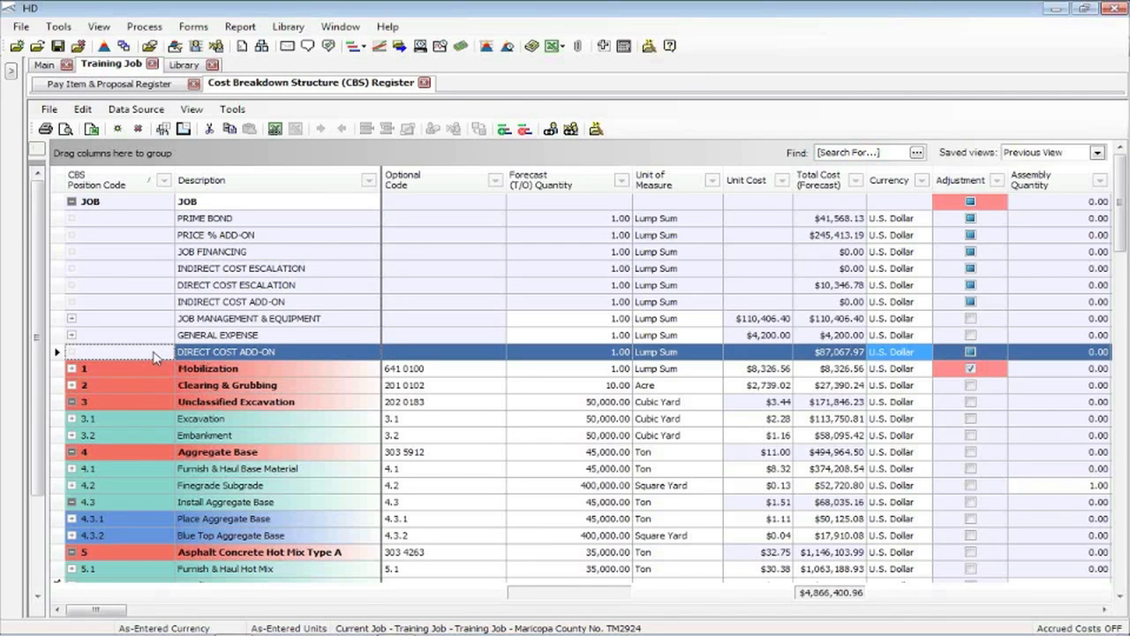
pyautogui.rightClick(153, 353)
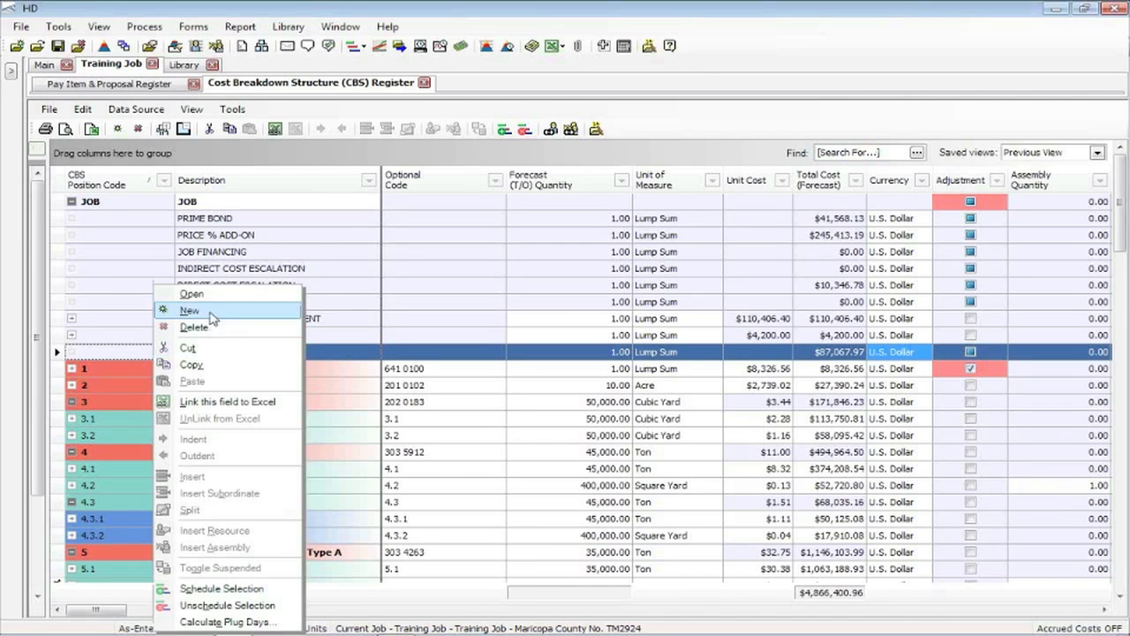
pyautogui.click(207, 295)
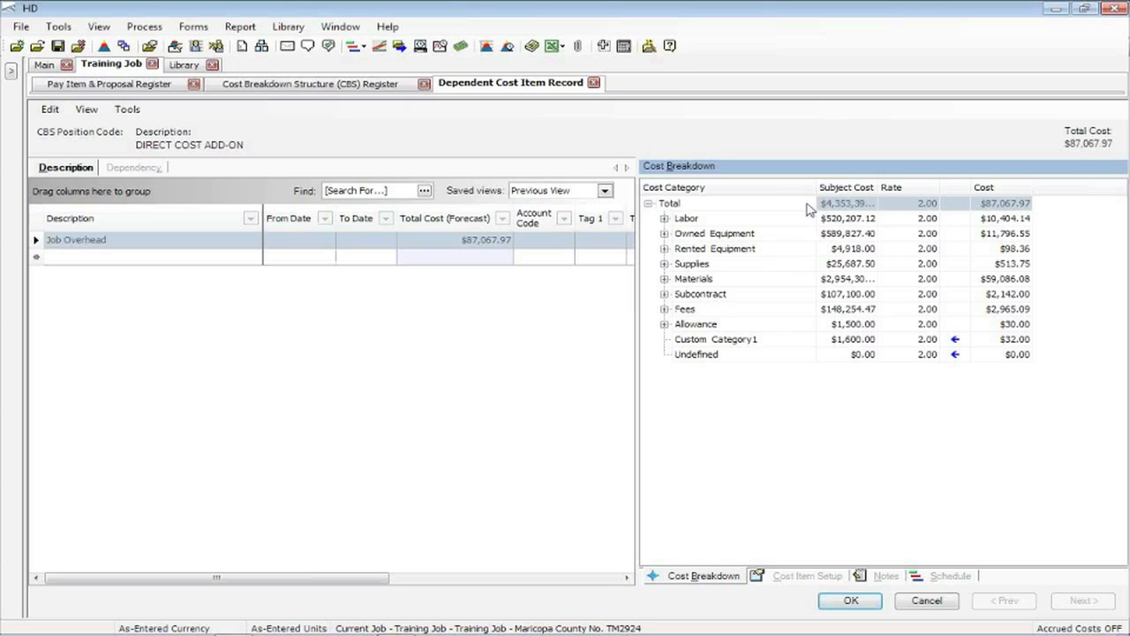
# Add a direct cost add-on line described as "Cut from ABC sub" with a Subcontract rate of -5.00
pyautogui.click(111, 256)
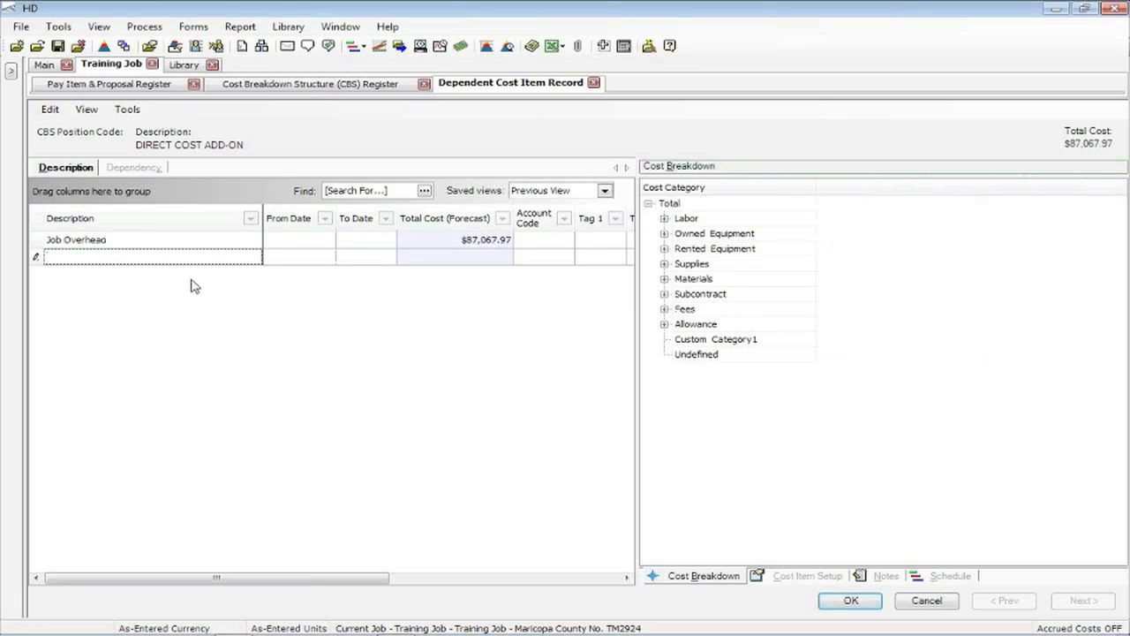
pyautogui.write('Cut form')
pyautogui.press('BackSpace')
pyautogui.press('BackSpace')
pyautogui.press('BackSpace')
pyautogui.press('BackSpace')
pyautogui.write('rom ABC sub')
pyautogui.press('Tab')
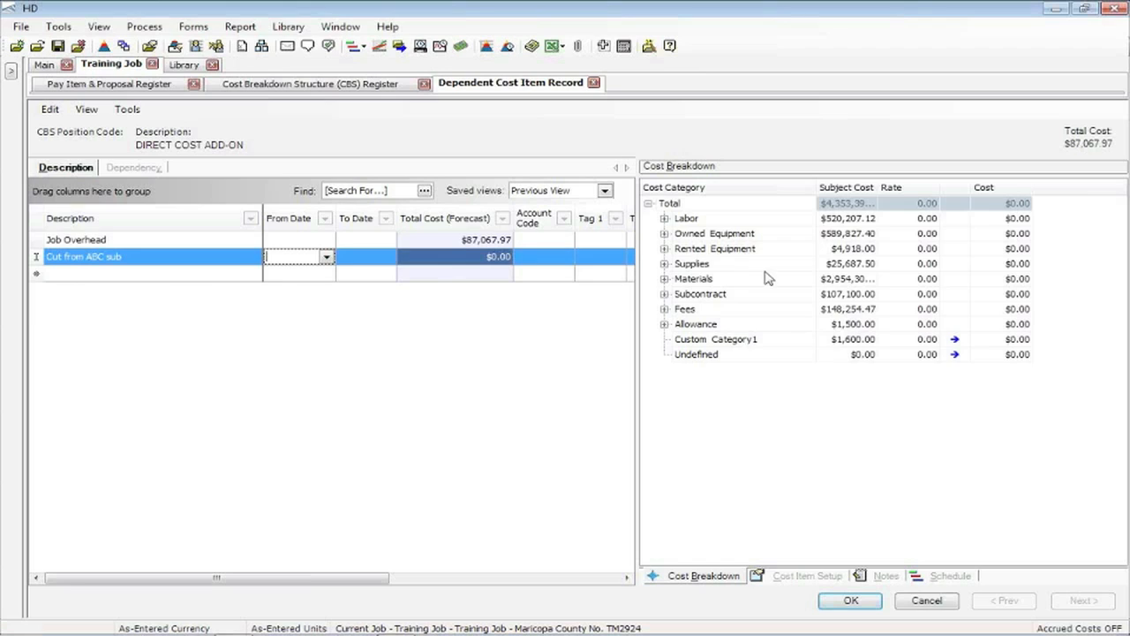
pyautogui.click(923, 295)
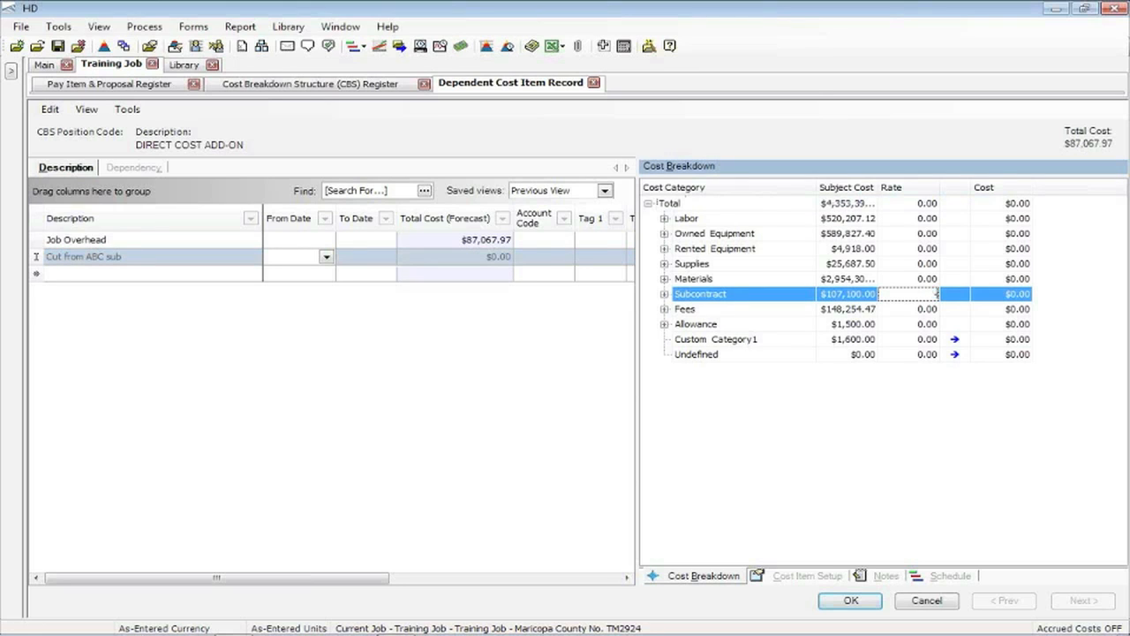
pyautogui.press('Tab')
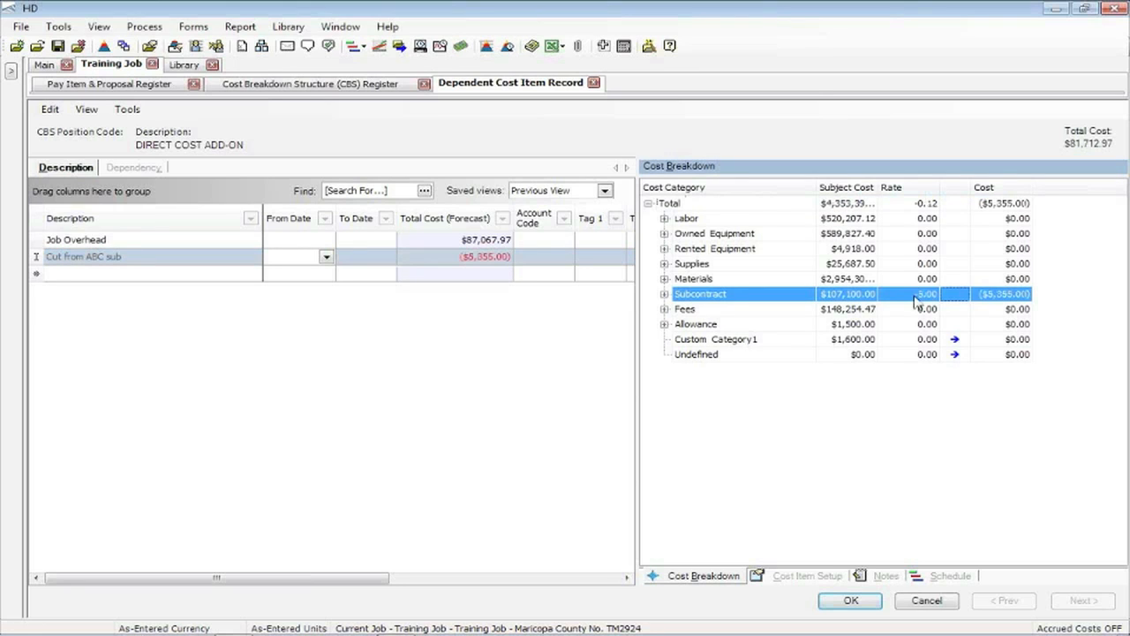
# Add another add-on line described as "Cut from VBS materials" with a Materials cost of -10000, and dismiss the help note
pyautogui.click(117, 276)
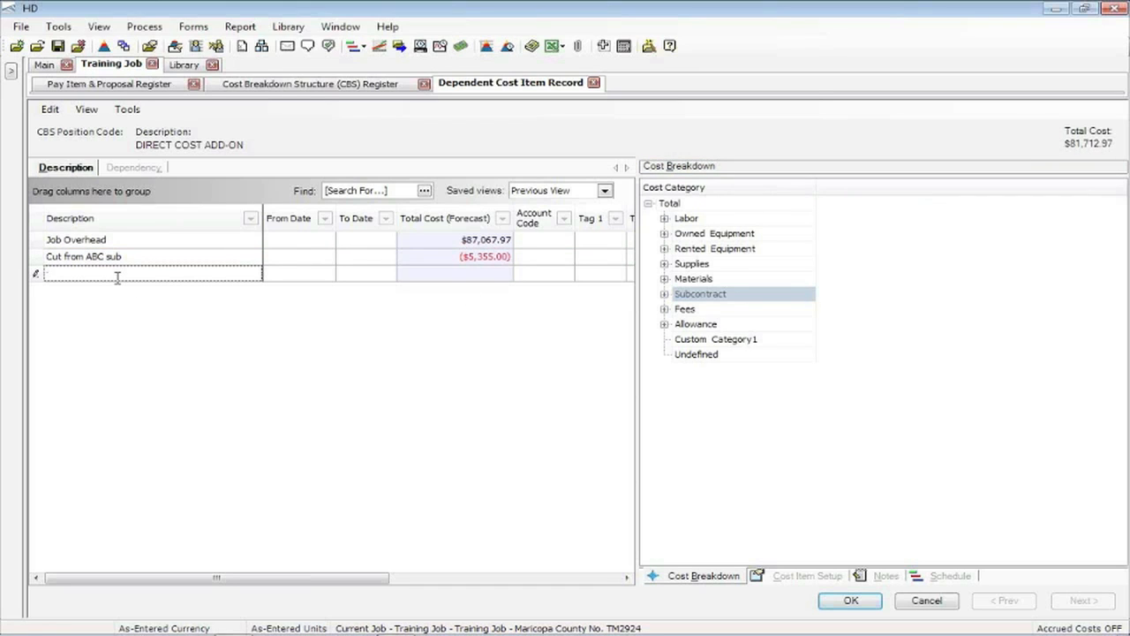
pyautogui.write('Cut from VBS materials')
pyautogui.press('Tab')
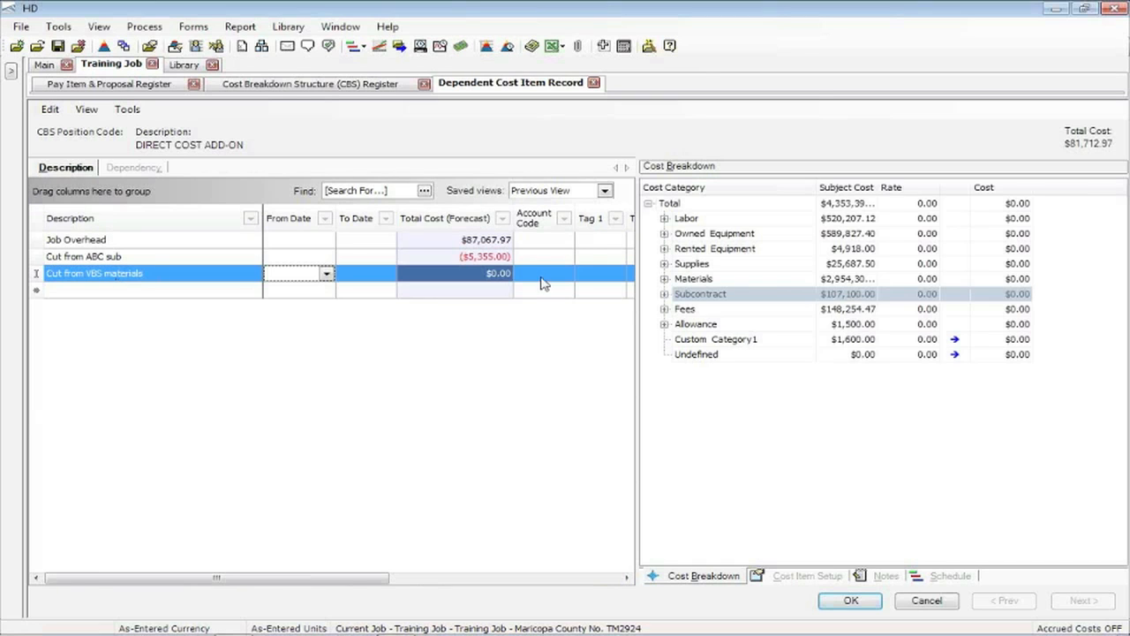
pyautogui.click(998, 278)
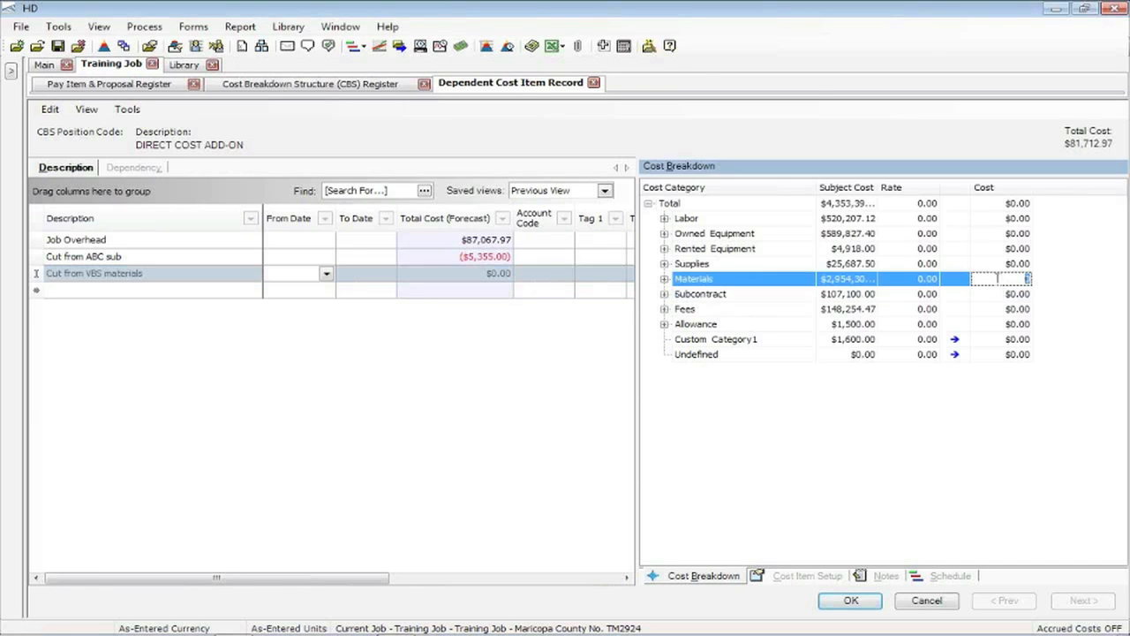
pyautogui.write('-10000')
pyautogui.press('Return')
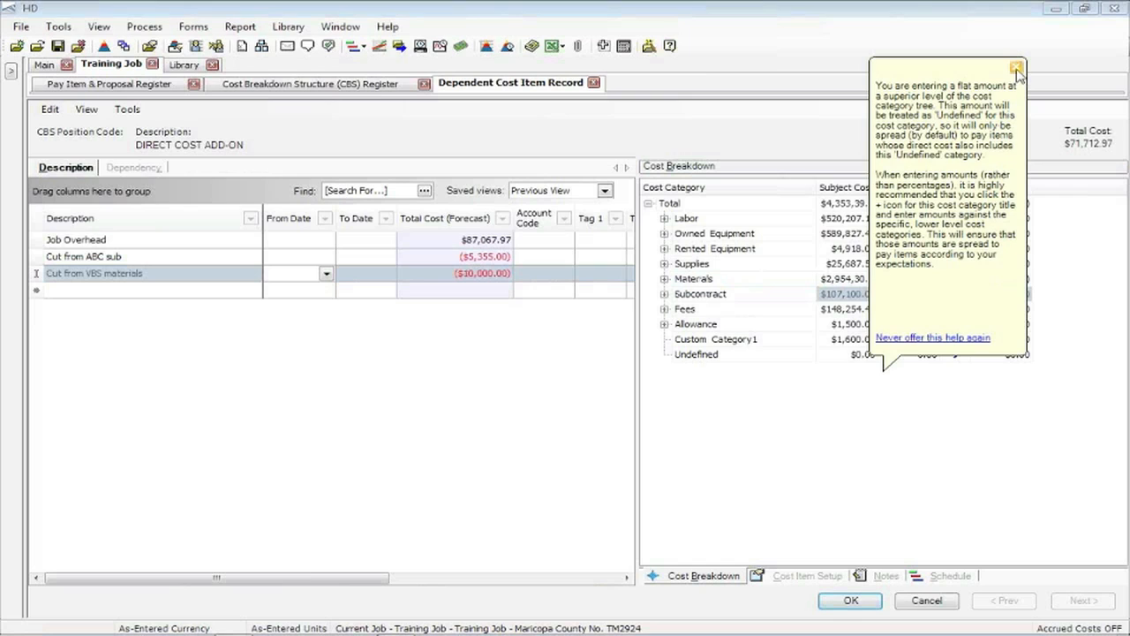
pyautogui.click(1017, 71)
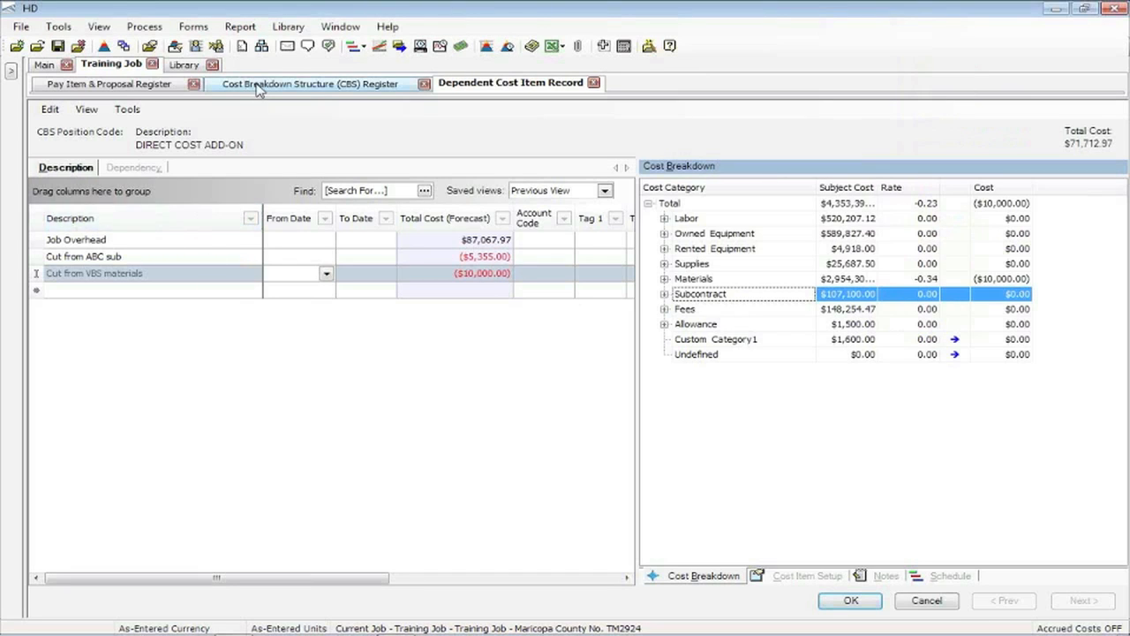
# Return to the Pay Item & Proposal Register and refresh it with the latest job changes
pyautogui.click(156, 85)
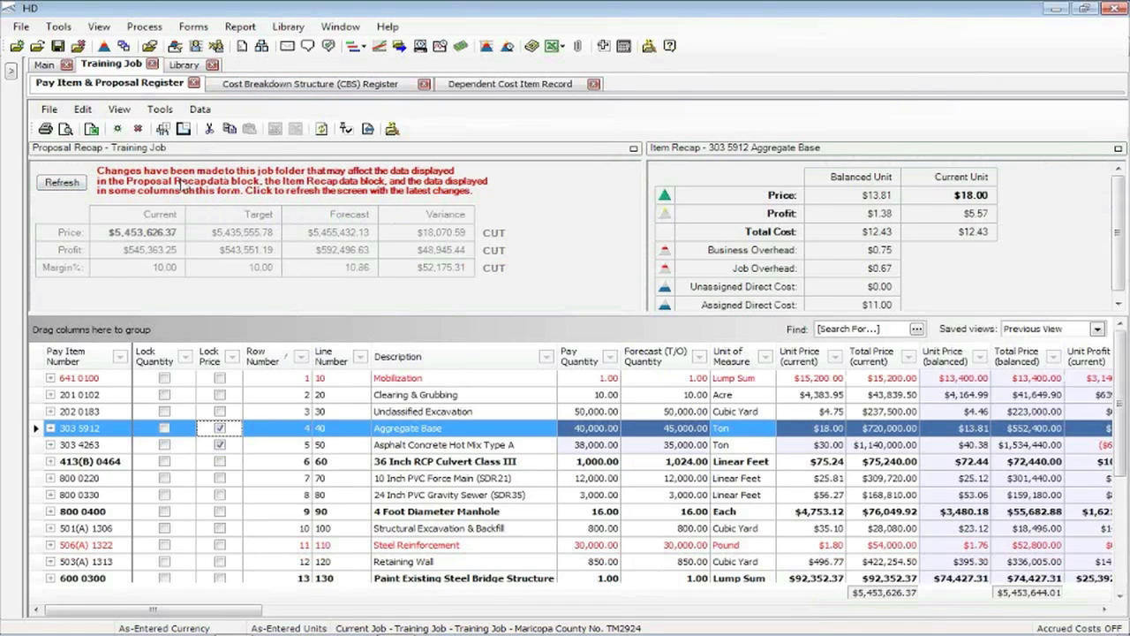
pyautogui.click(62, 183)
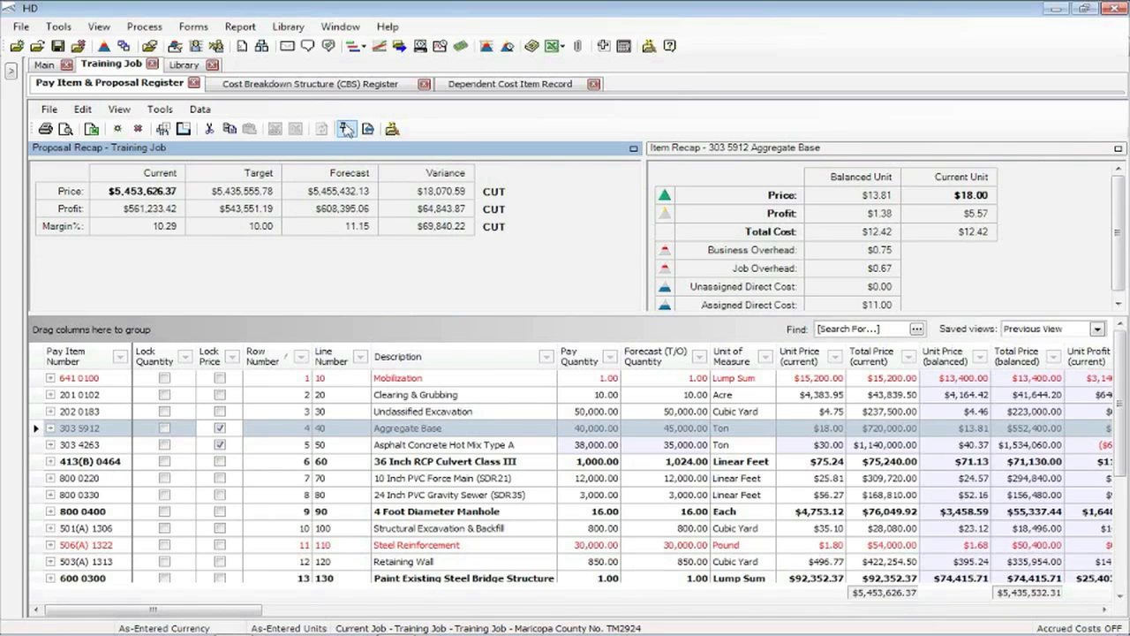
# Lock all pay item prices except those of Mobilization and Clearing & Grubbing
pyautogui.click(347, 130)
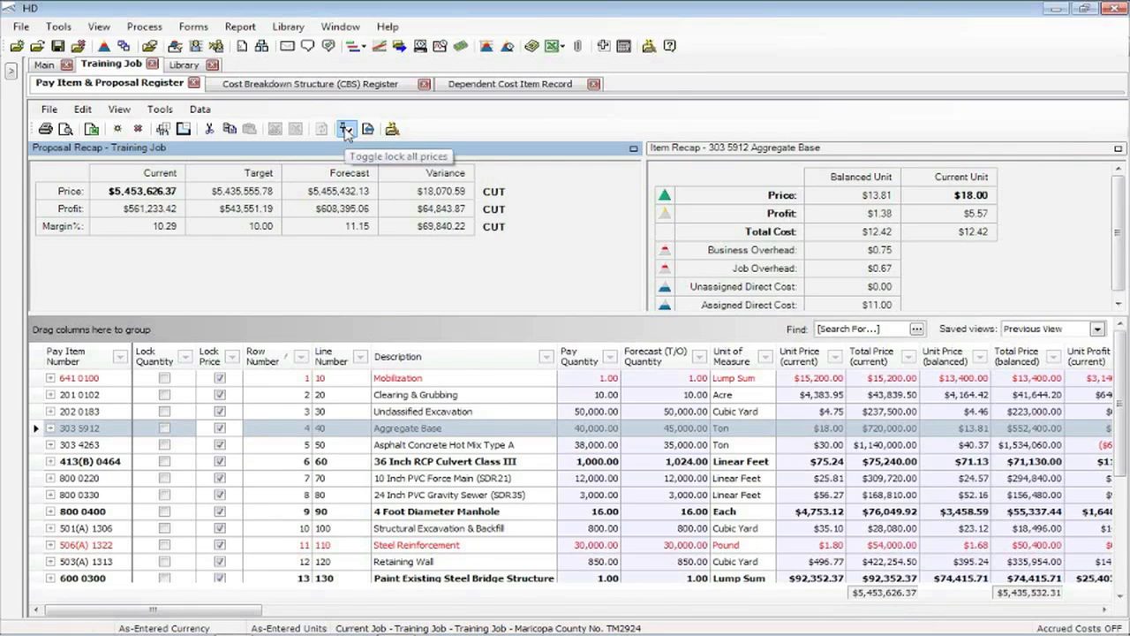
pyautogui.click(219, 378)
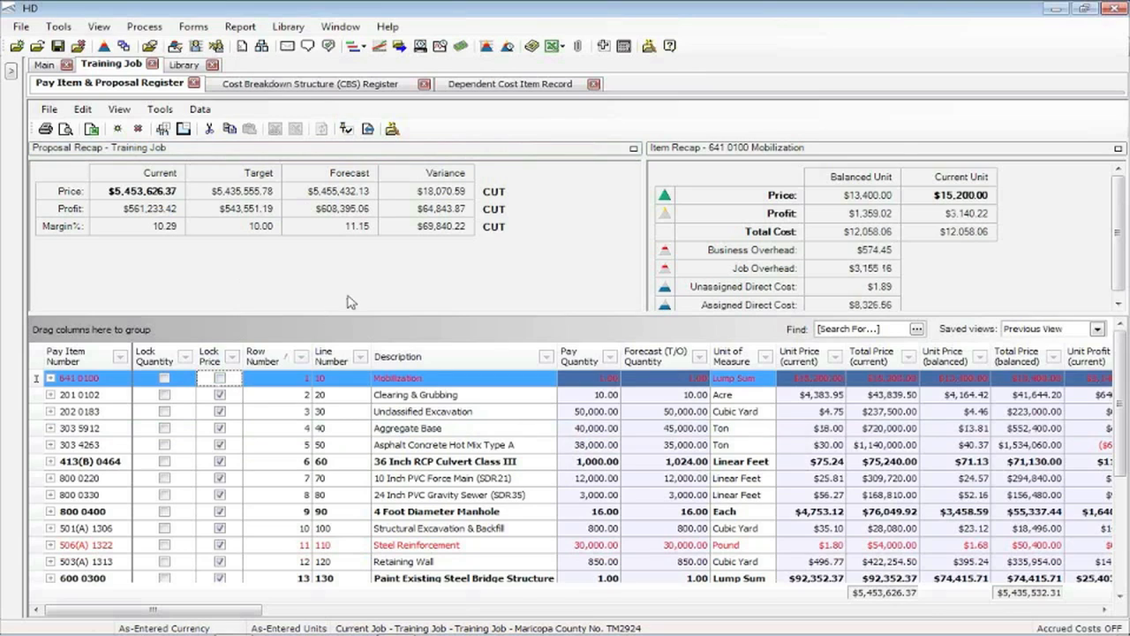
pyautogui.press('Down')
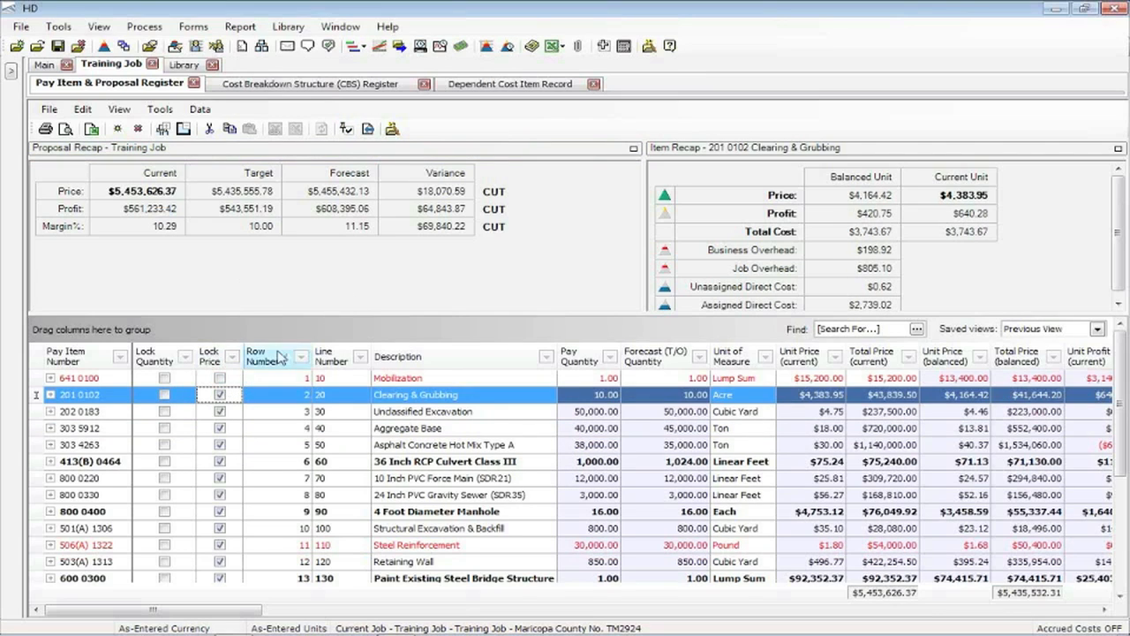
pyautogui.click(220, 395)
# Unlock Asphalt Concrete Hot Mix Type A, set its current unit price to 25, and lock its price again
pyautogui.click(220, 445)
pyautogui.click(805, 446)
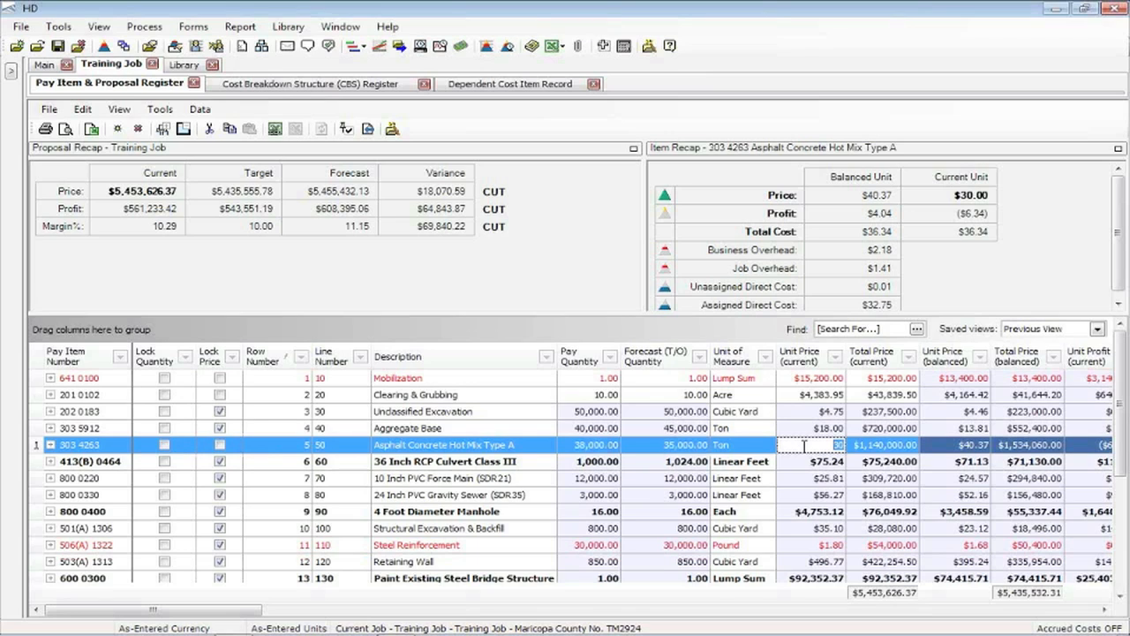
pyautogui.write('25')
pyautogui.press('Tab')
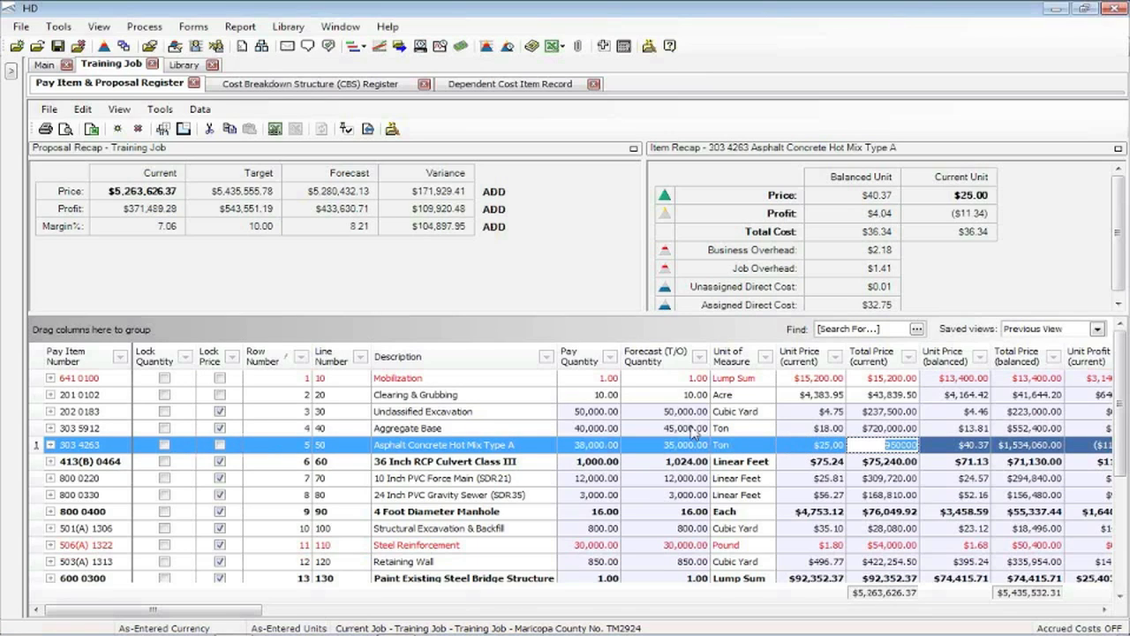
pyautogui.click(220, 444)
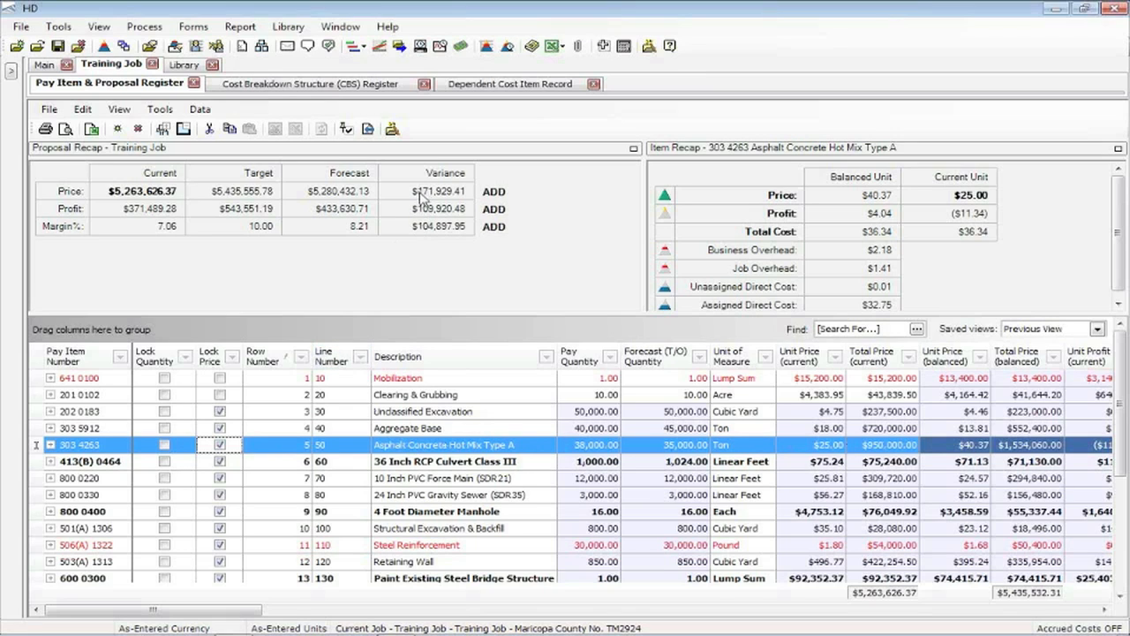
# Lock the price of the Clearing & Grubbing pay item, leaving only Mobilization unlocked
pyautogui.click(220, 397)
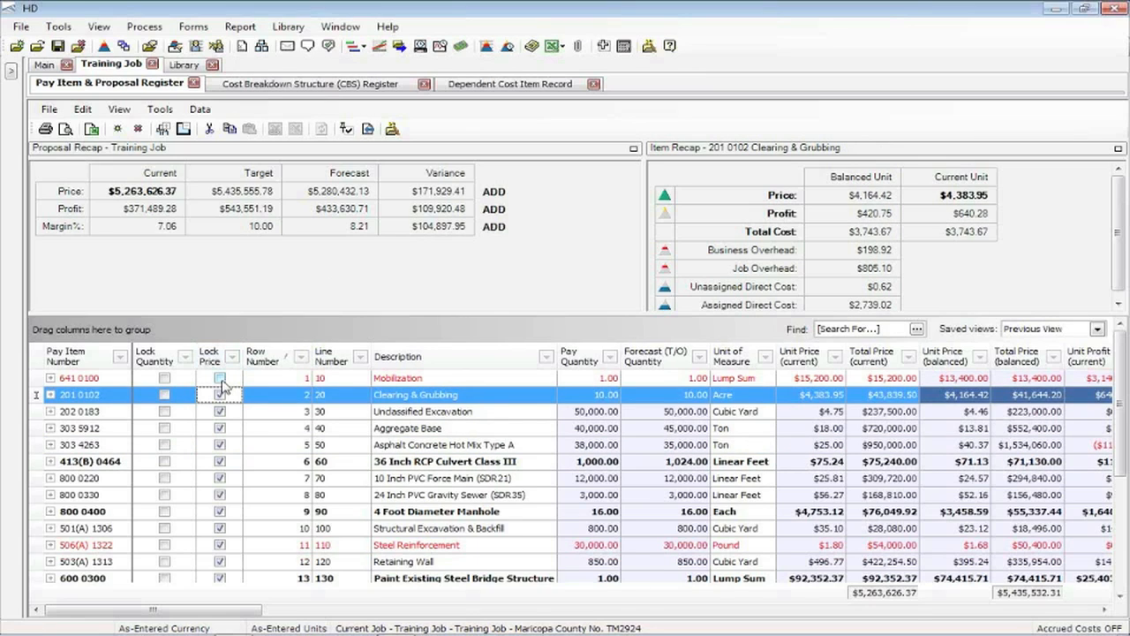
pyautogui.click(220, 394)
# Zero out Mobilization's current unit price, and enter 187,100 as its current total price
pyautogui.click(795, 378)
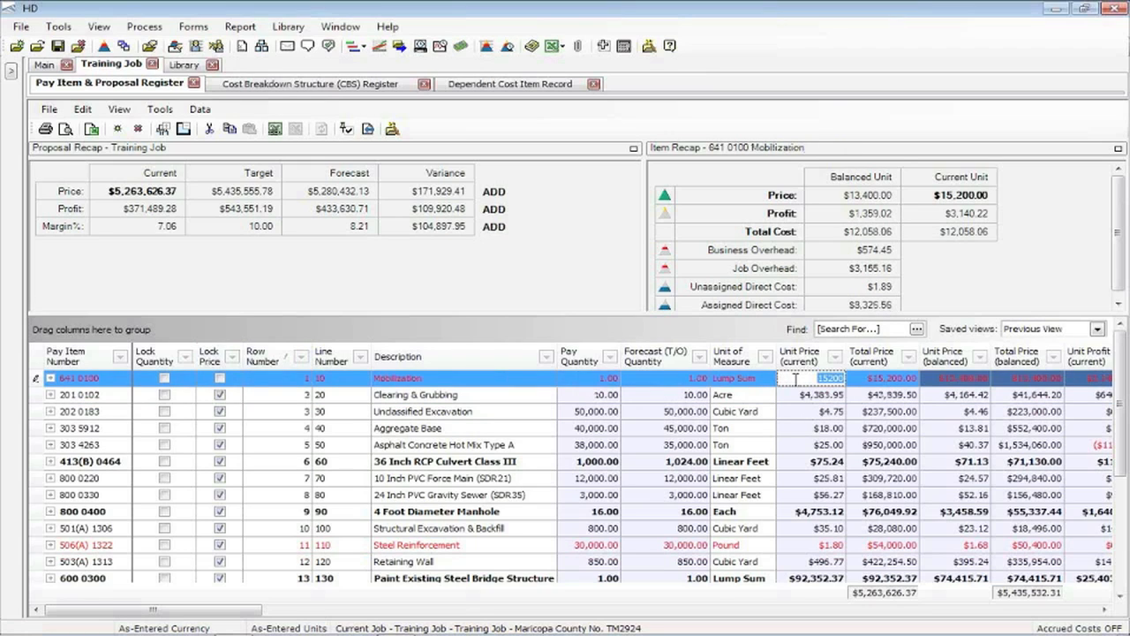
pyautogui.write('0')
pyautogui.press('Tab')
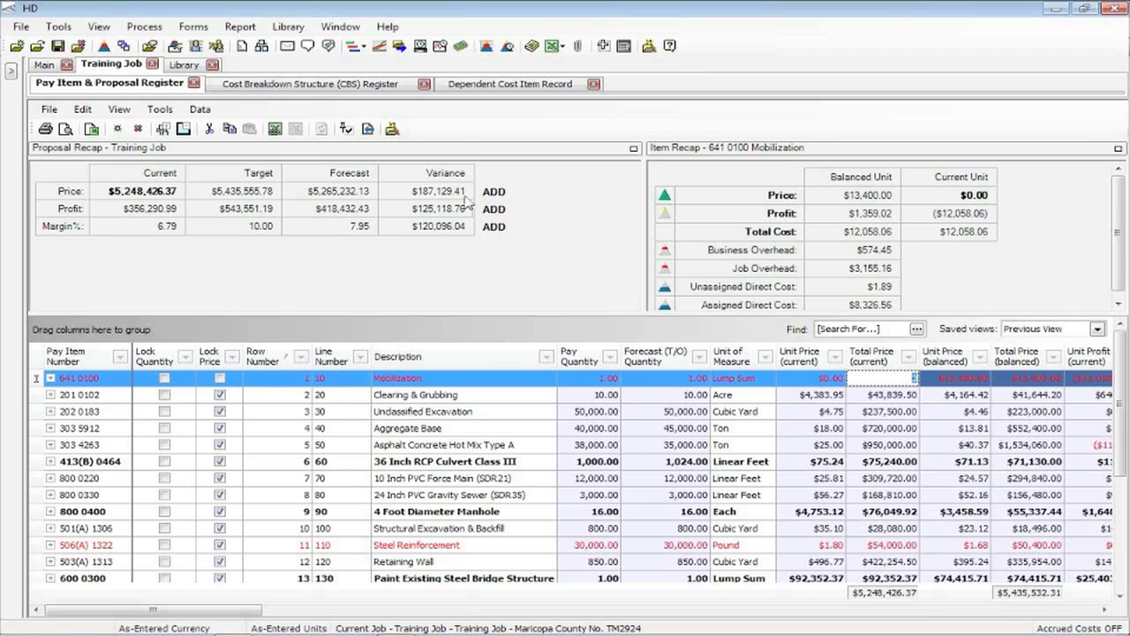
pyautogui.write('187,100')
pyautogui.press('Tab')
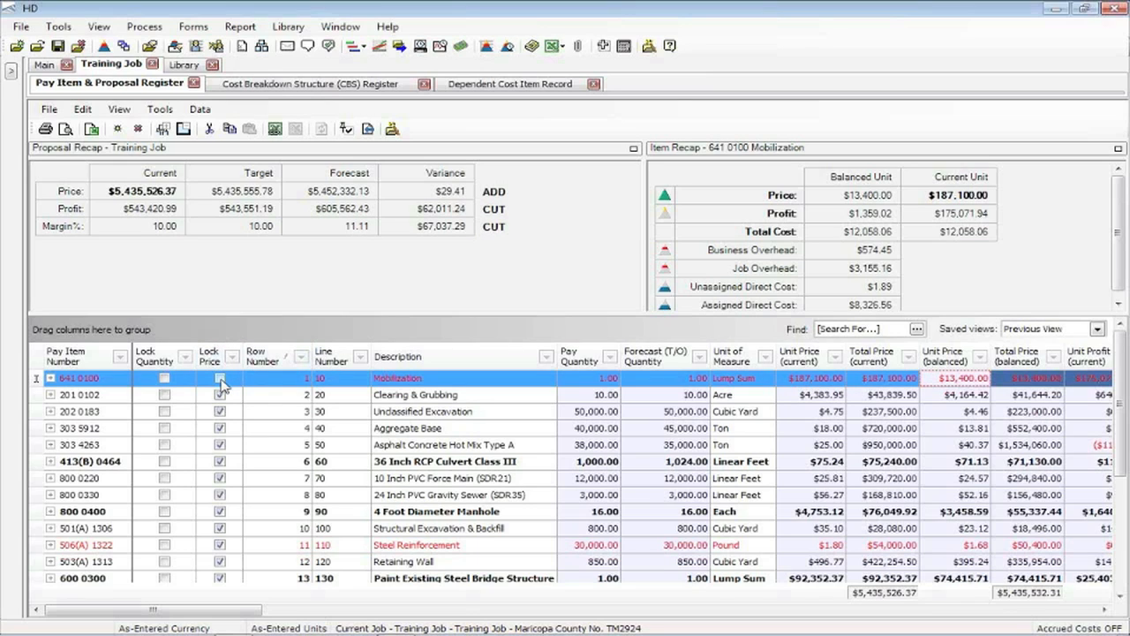
# Add a direct cost add-on line described as "Cut from JJJ sub" with a Subcontract cost of -12000, and dismiss the help note
pyautogui.click(521, 85)
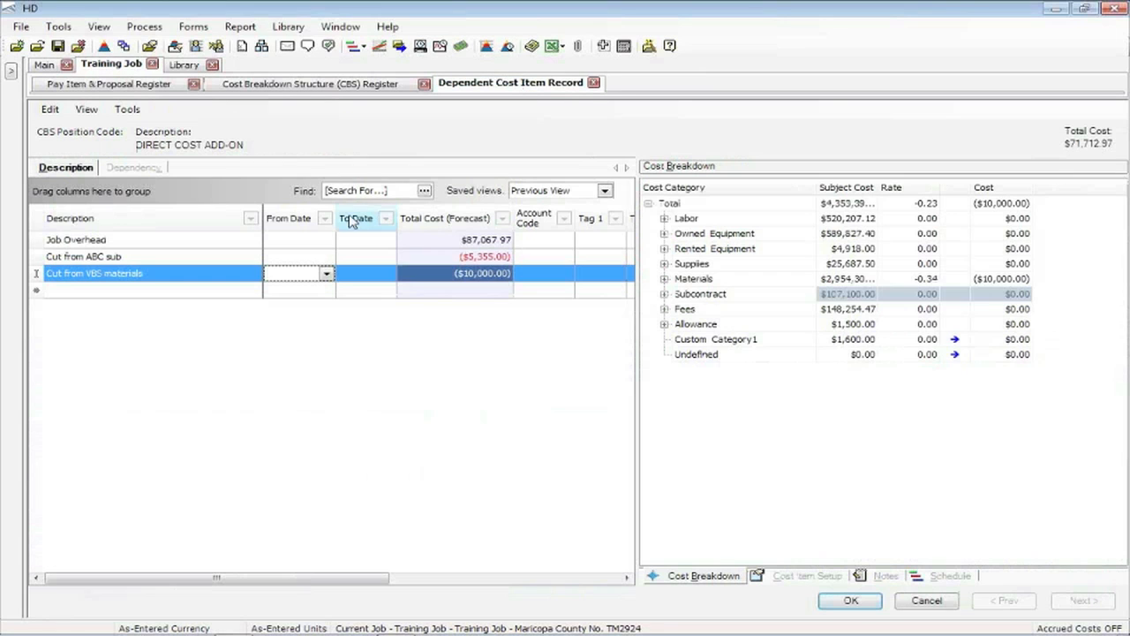
pyautogui.click(156, 290)
pyautogui.write('clt form')
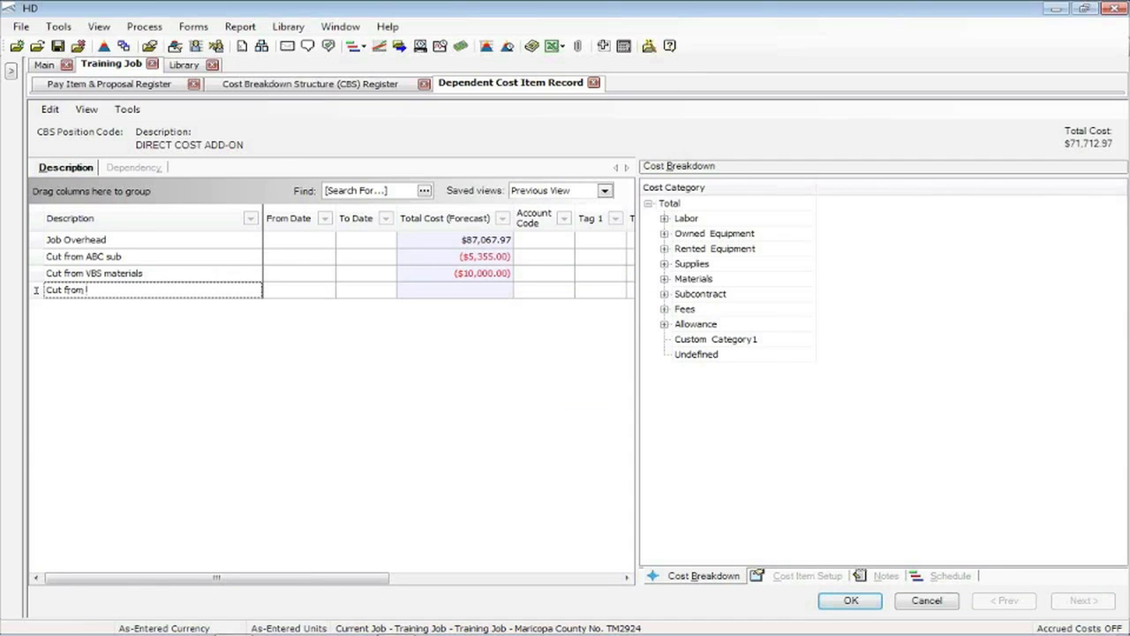
pyautogui.write('Jill')
pyautogui.press('Return')
pyautogui.click(983, 295)
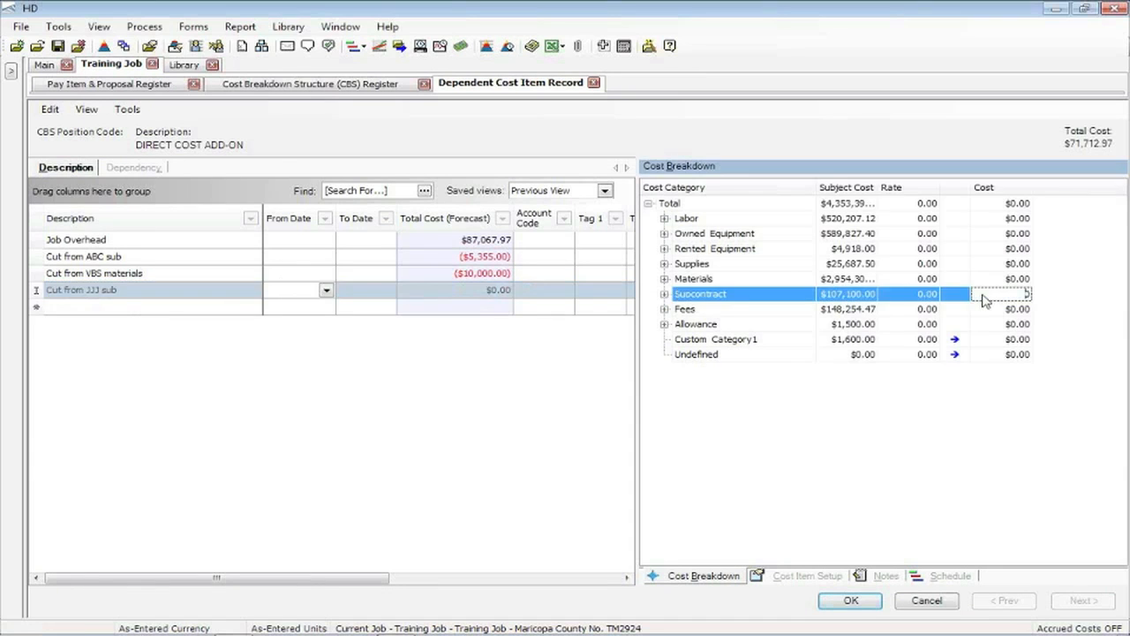
pyautogui.write('-12000')
pyautogui.press('Return')
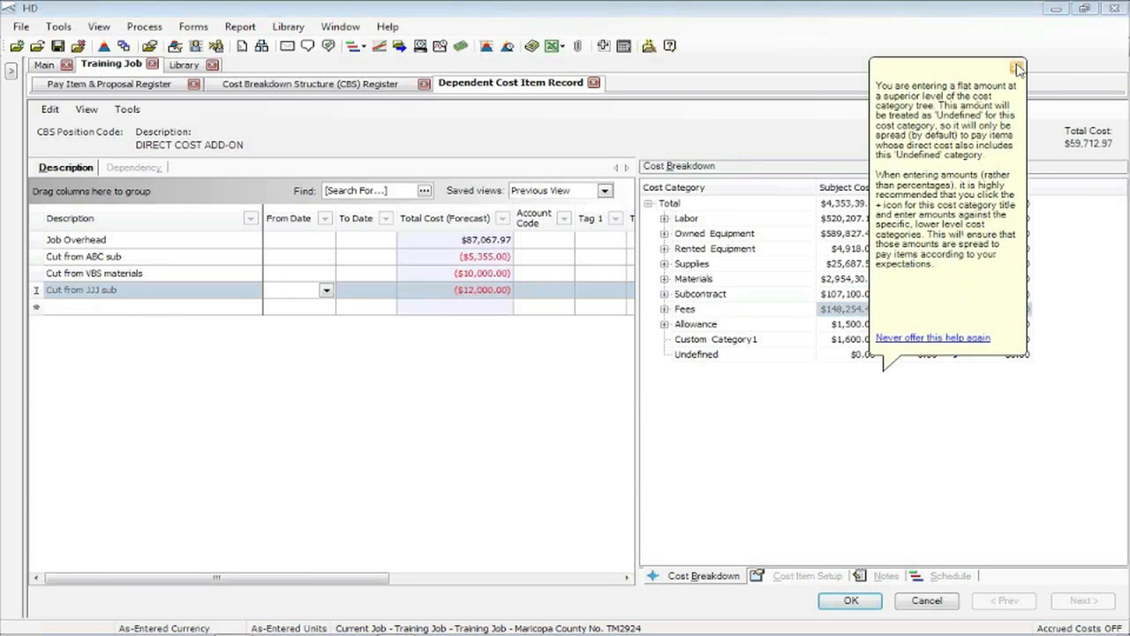
pyautogui.click(1016, 66)
# Go back to the Pay Item & Proposal Register and refresh its recap data with the subcontract cut
pyautogui.click(132, 84)
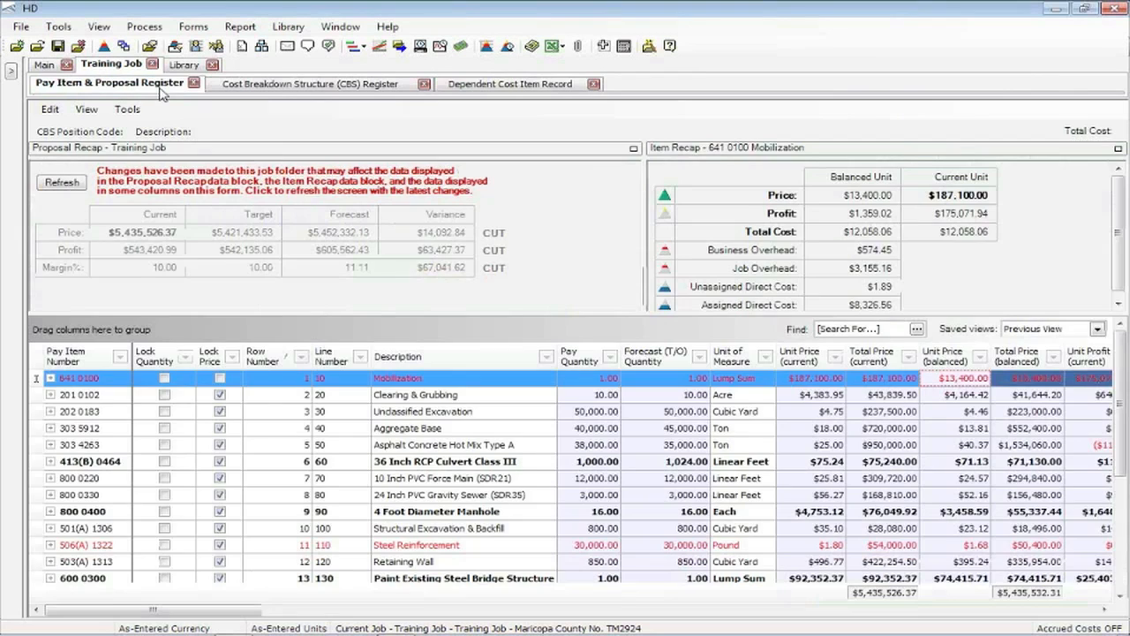
pyautogui.click(74, 187)
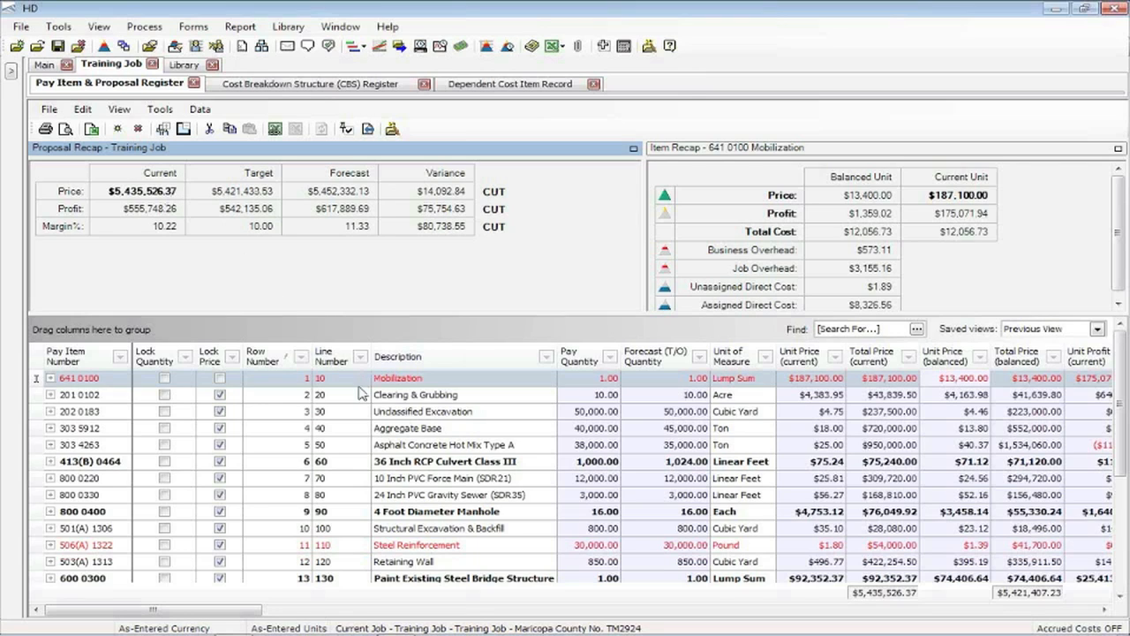
# Clear Mobilization's current unit price, and enter 173,000 as its current total price
pyautogui.click(795, 381)
pyautogui.press('Delete')
pyautogui.press('Tab')
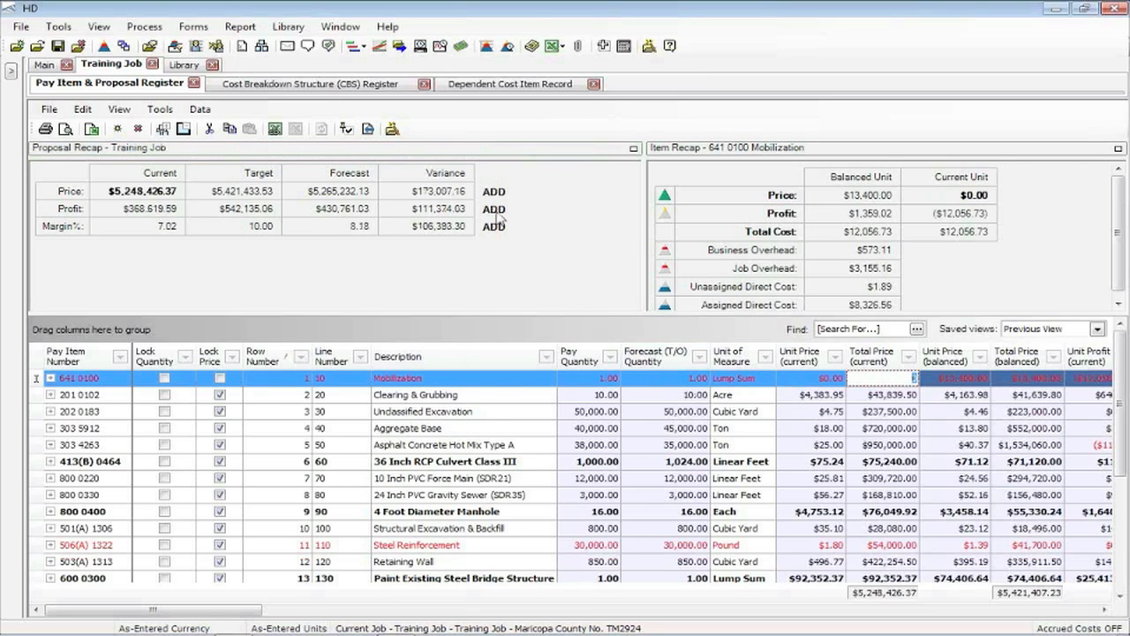
pyautogui.write('173,000')
pyautogui.press('Return')
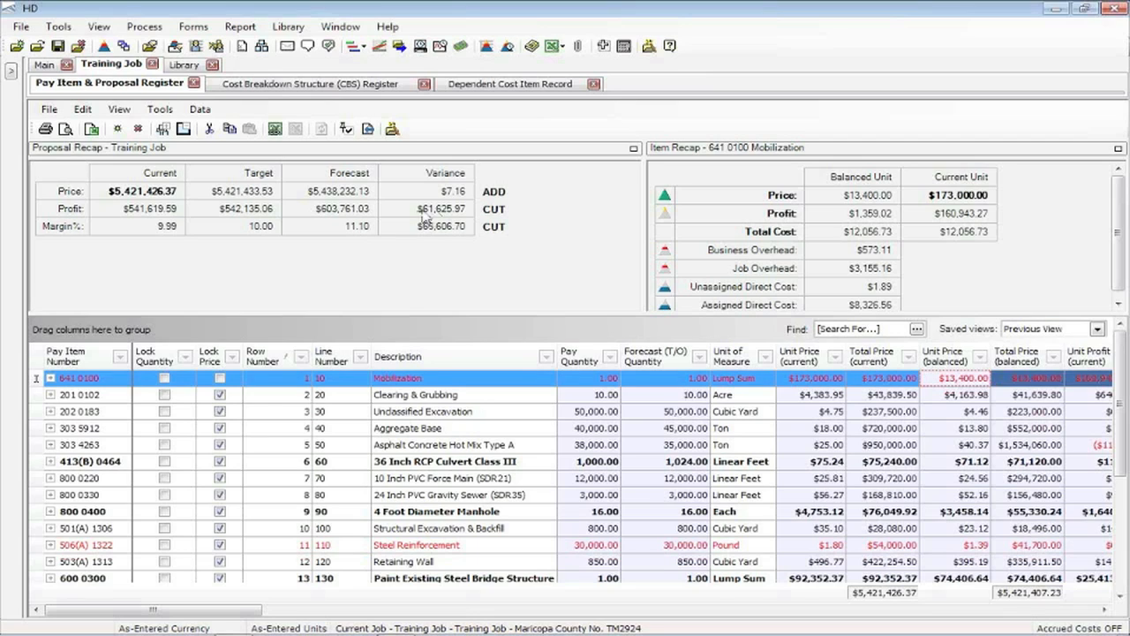
# Set Mobilization's current unit price to 143,000
pyautogui.click(794, 379)
pyautogui.write('1')
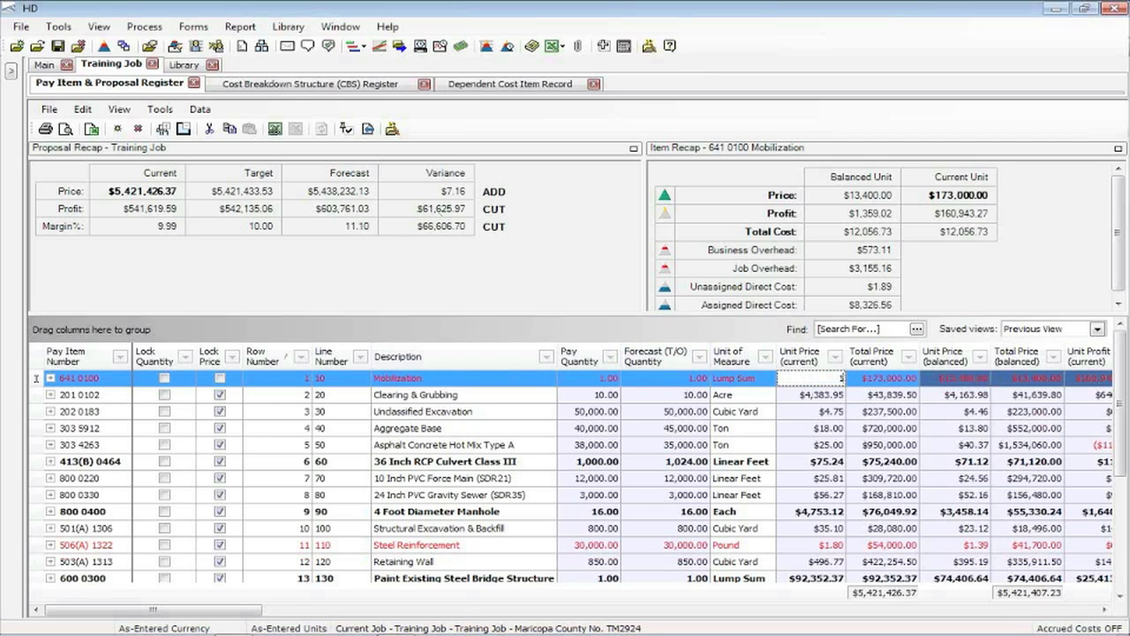
pyautogui.write('43,000')
pyautogui.press('Tab')
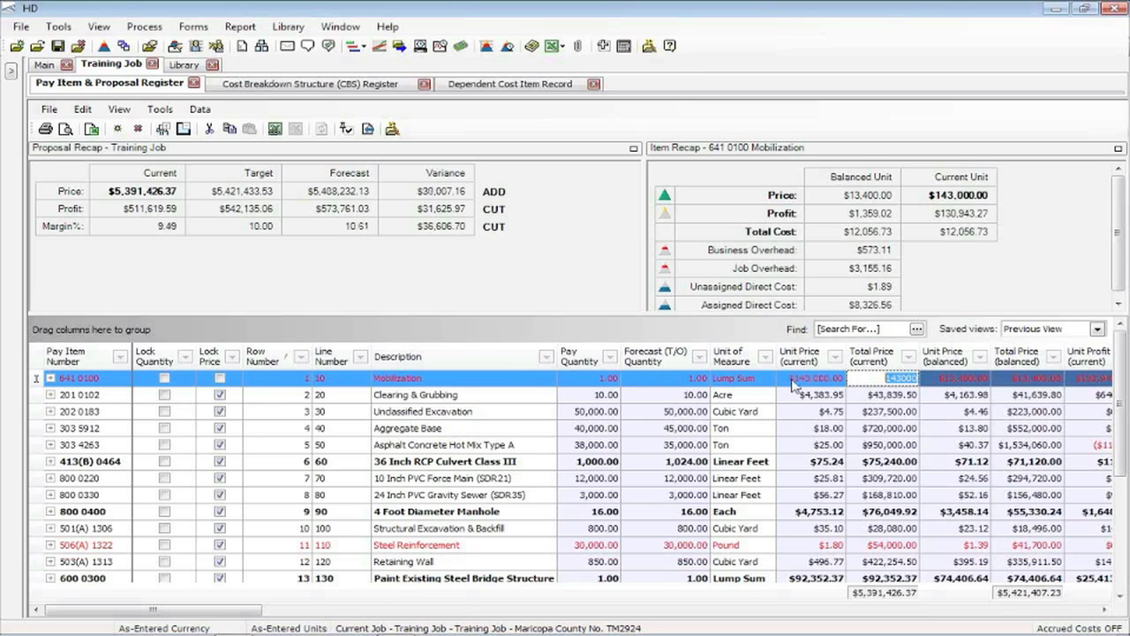